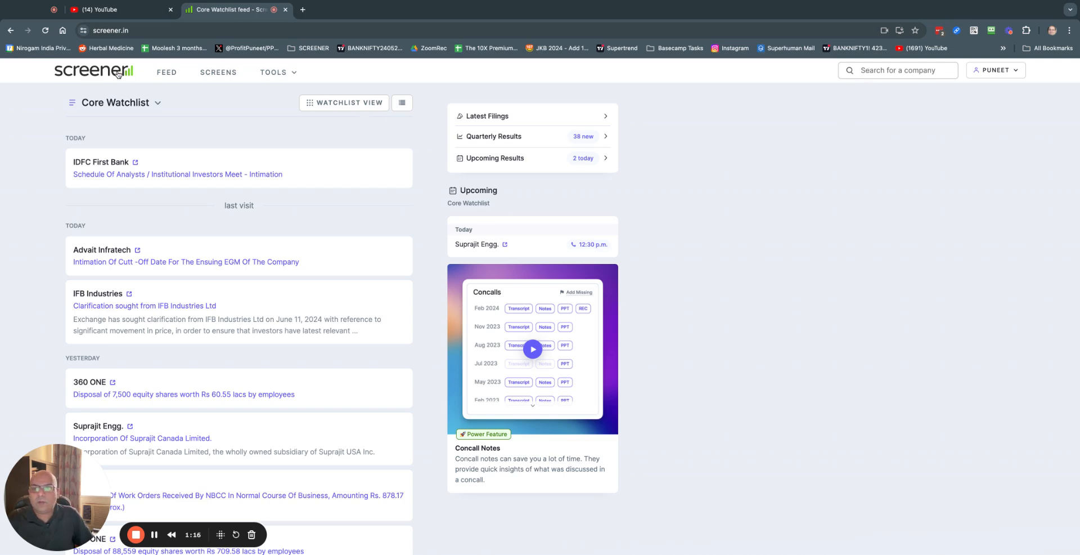
Step: Reload the Screener Core Watchlist feed so the new Tiger Logistics filing shows on top
key("super+r")
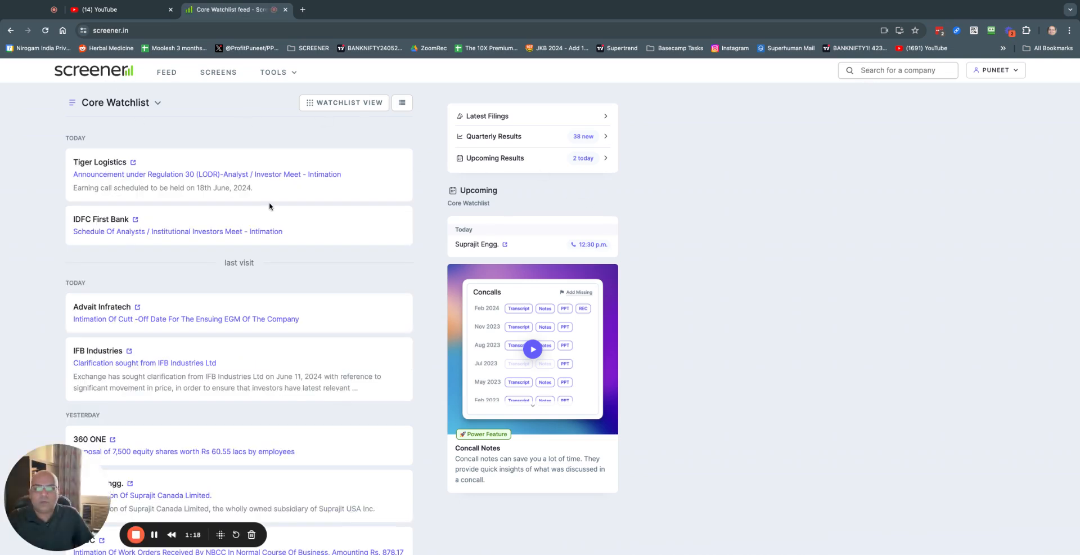
Step: Search Screener for 'bank' and open the Bank of India company page
left_click(988, 72)
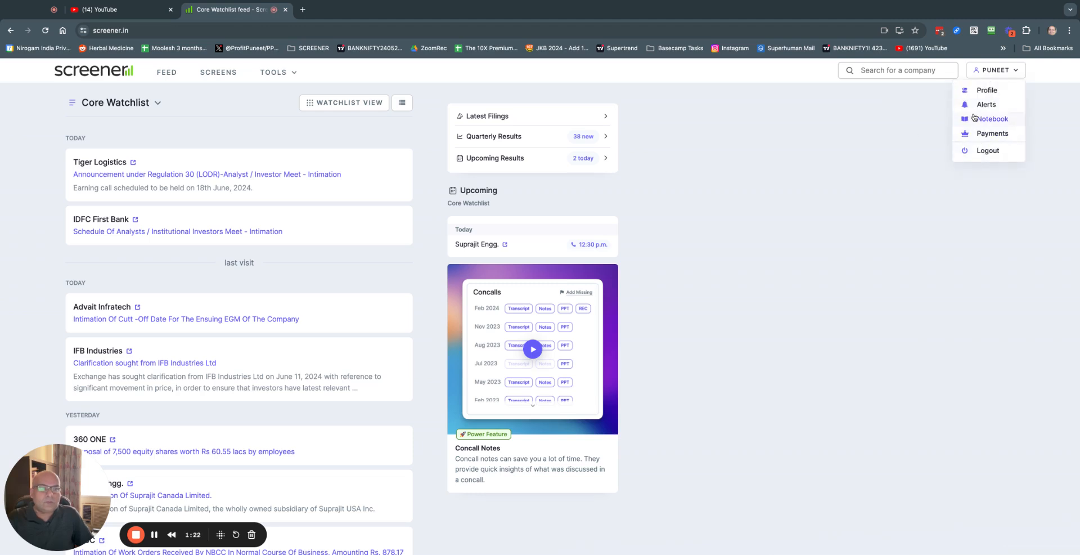
left_click(885, 69)
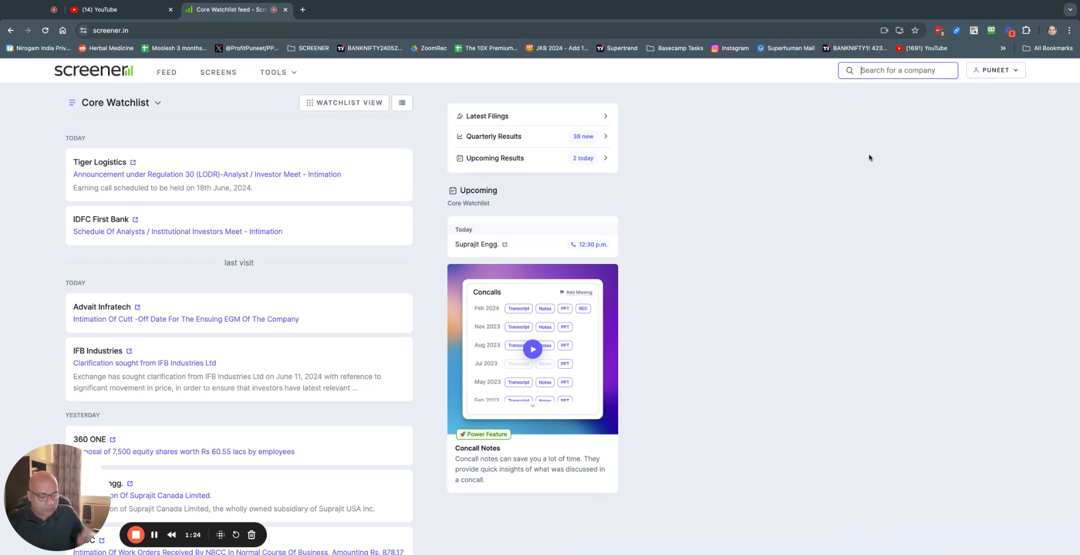
type("bank")
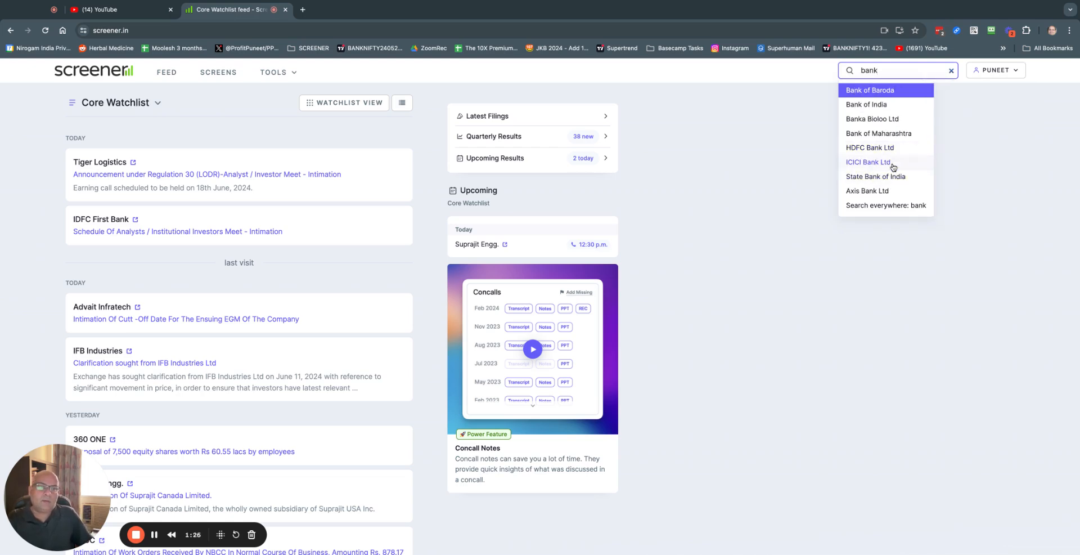
left_click(866, 104)
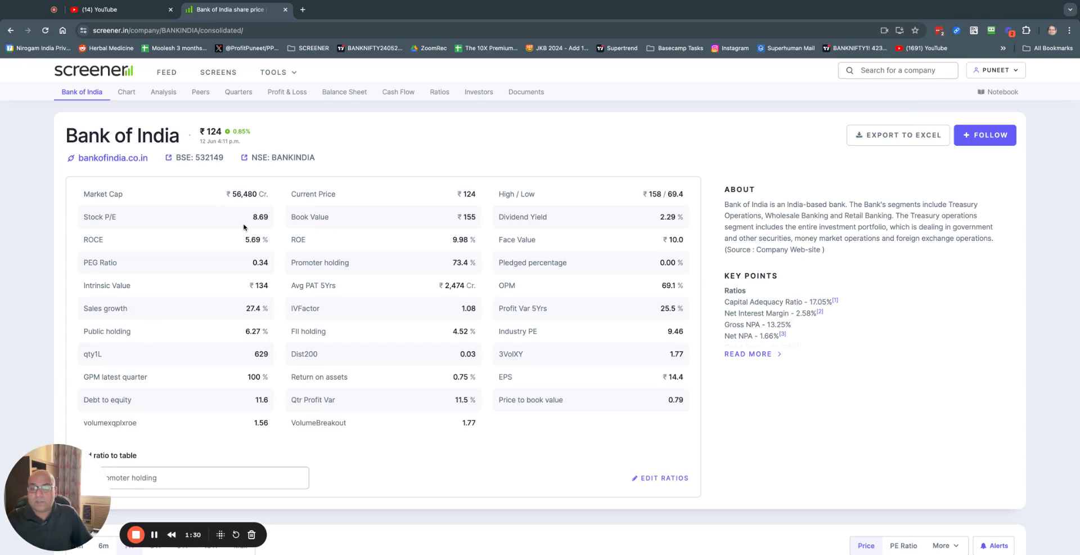
Step: Scroll to Peer comparison and highlight its heading and the Sector: Banks label
scroll(258, 278, "down", 15)
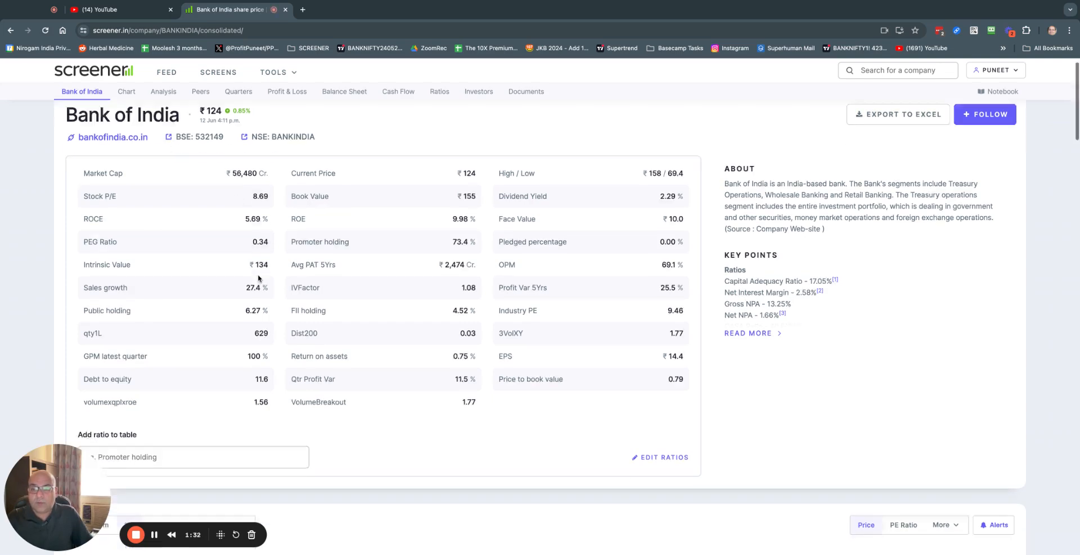
scroll(259, 278, "down", 2)
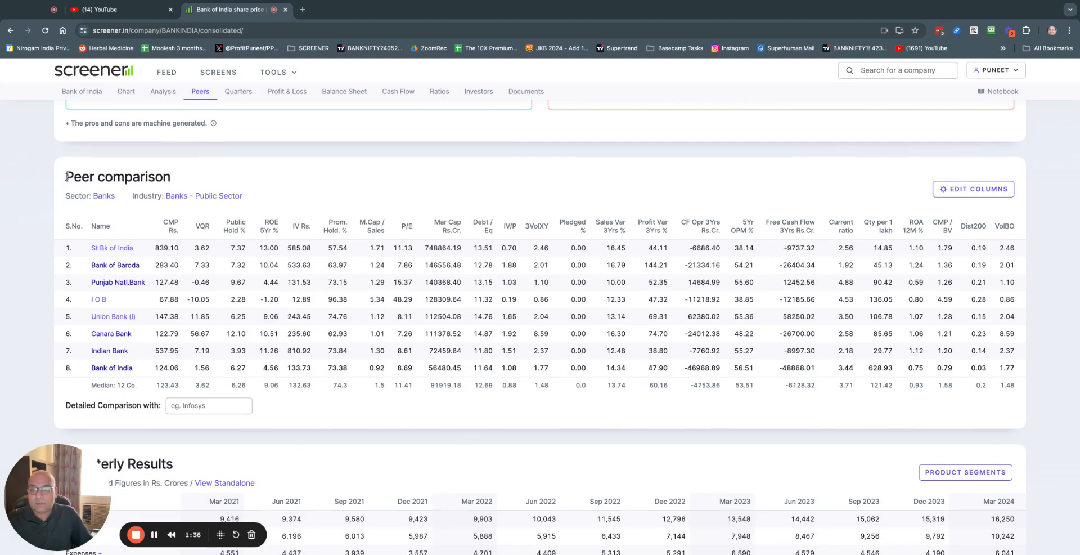
left_click_drag(65, 181, 172, 180)
left_click(229, 181)
left_click_drag(65, 196, 120, 201)
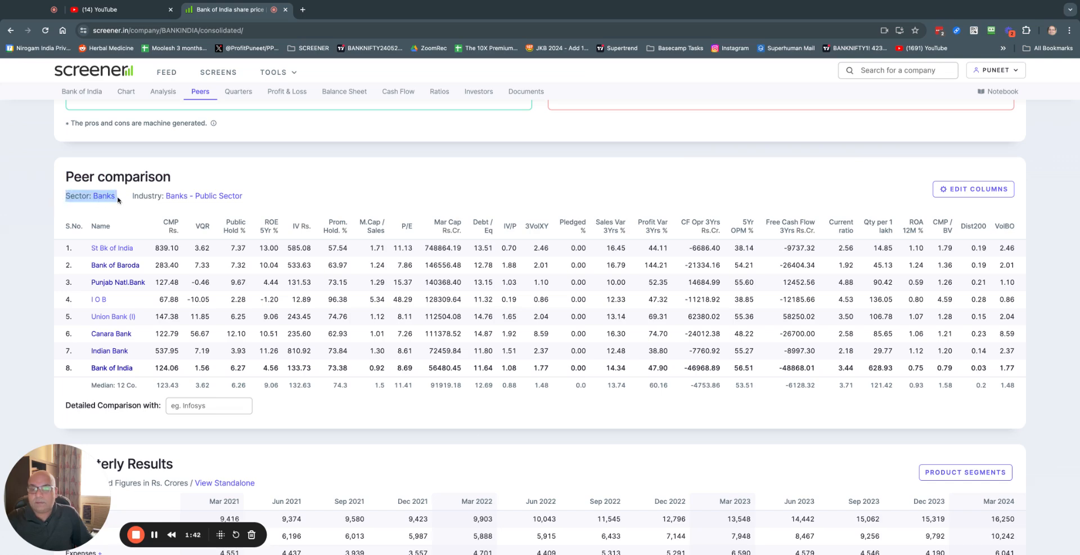
left_click(117, 209)
Step: Open the Banks sector link and scroll through the 41-bank comparison table
left_click(101, 198)
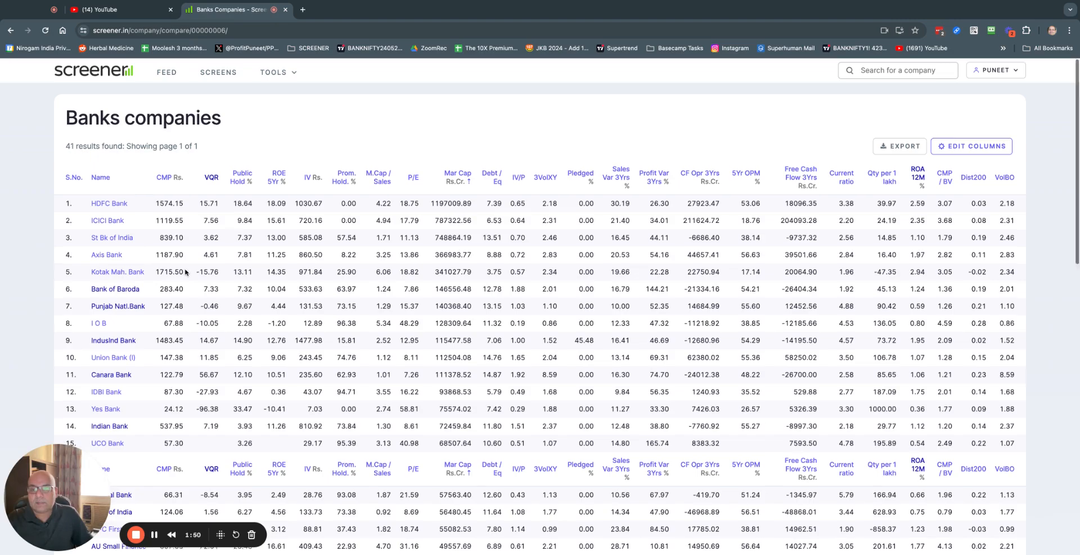
scroll(185, 272, "down", 5)
scroll(540, 315, "down", 10)
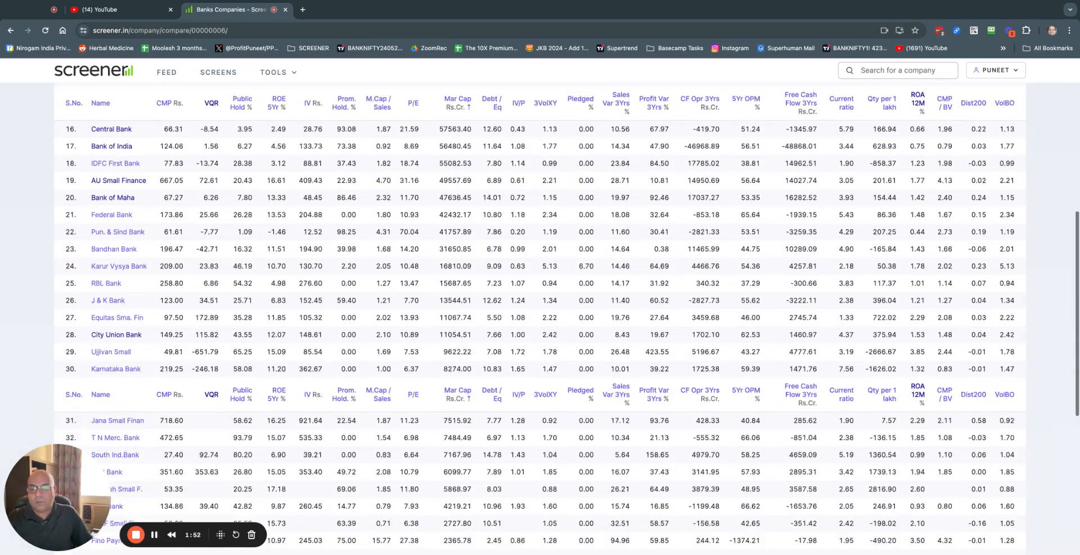
scroll(541, 315, "up", 15)
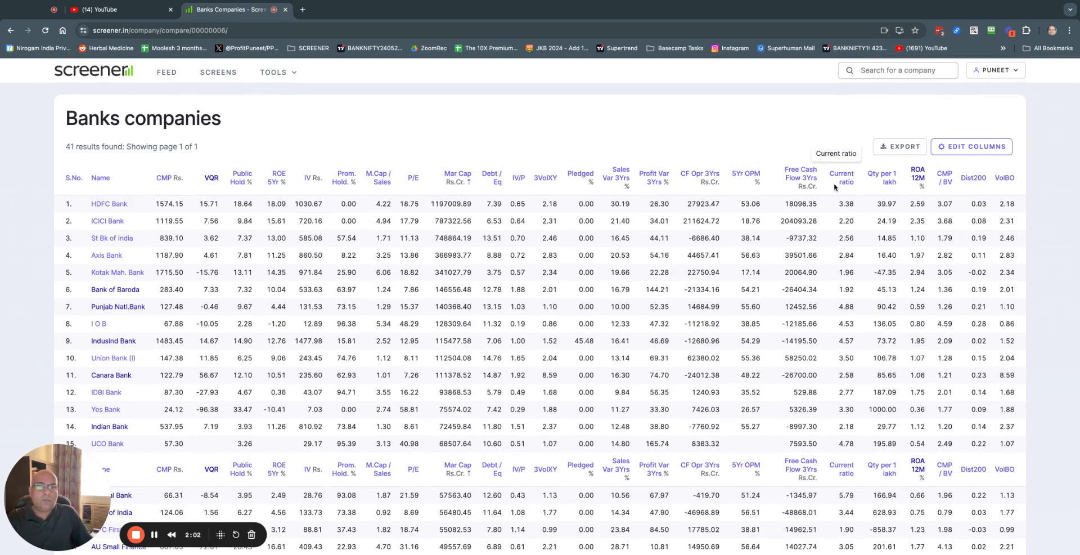
Step: Export the Banks companies table and enter 'sheets' in a new browser tab
left_click(896, 149)
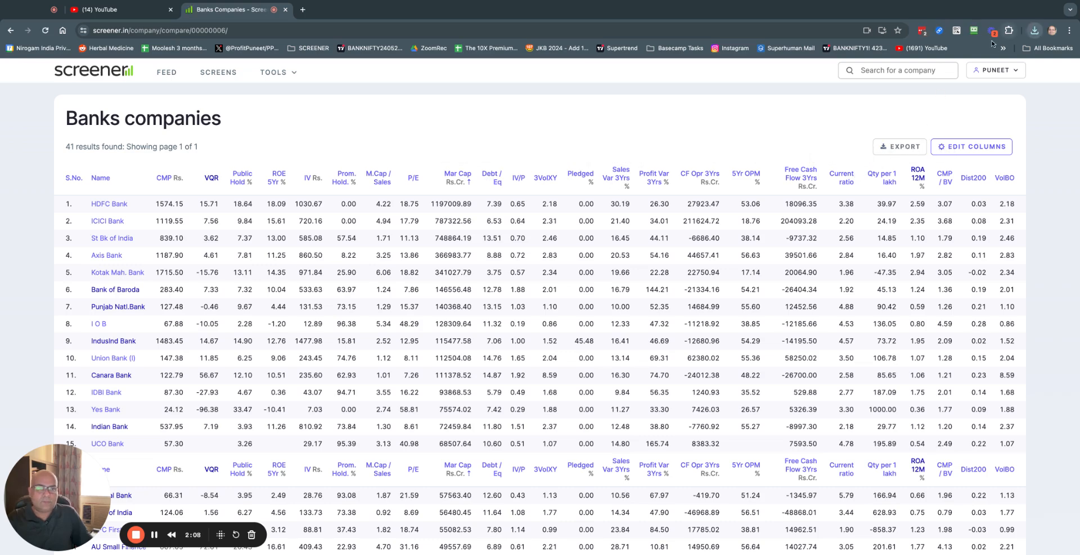
left_click(302, 10)
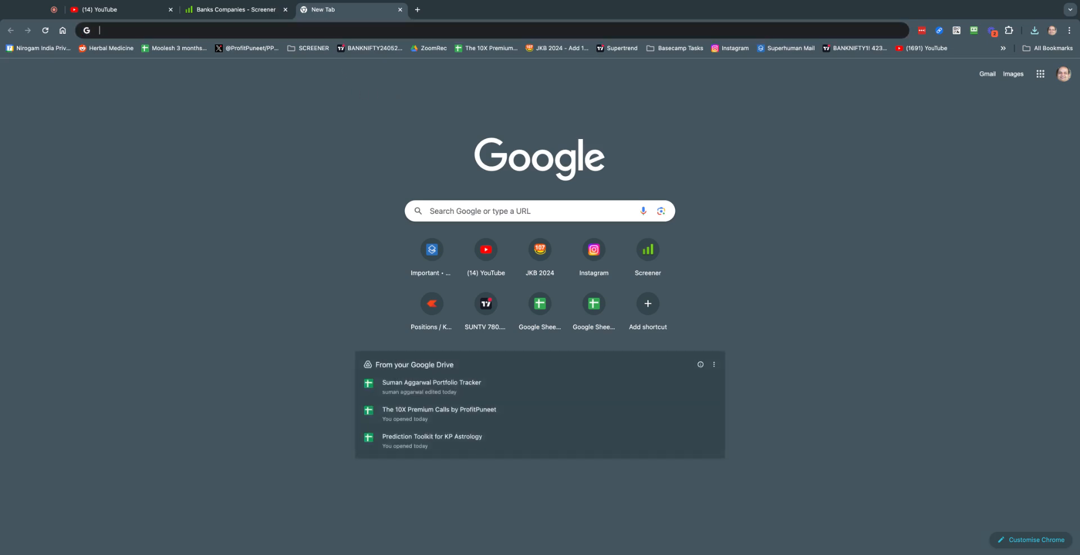
type("sheets")
Step: Create a blank spreadsheet and title it 'Banks Screener Analysis'
key("Return")
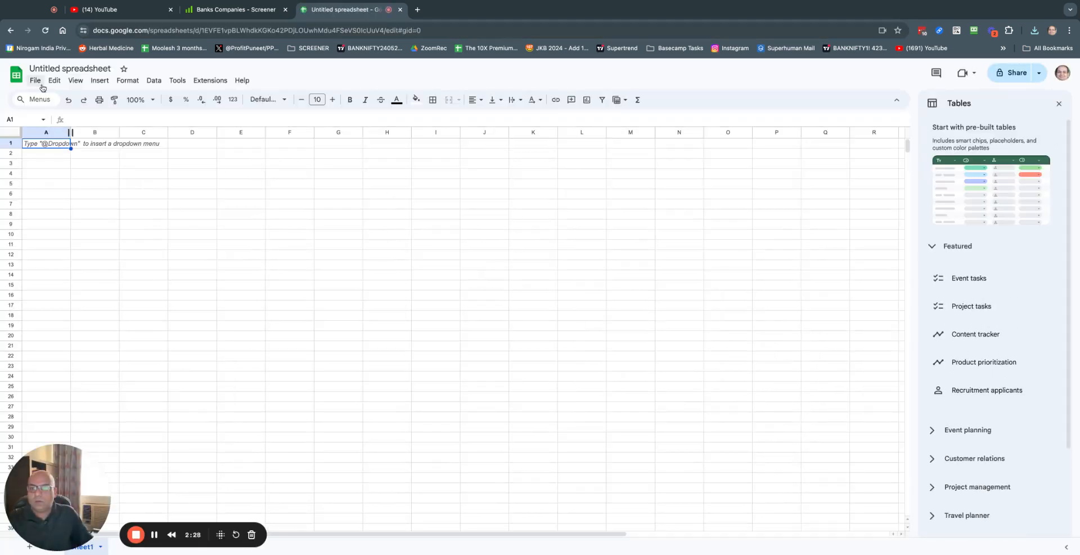
left_click(69, 68)
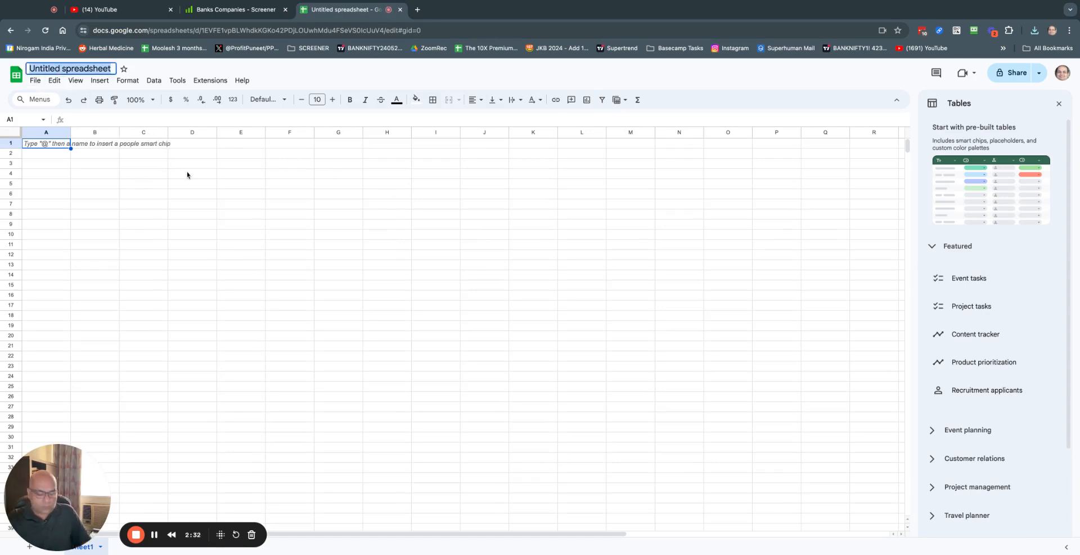
type("Banks")
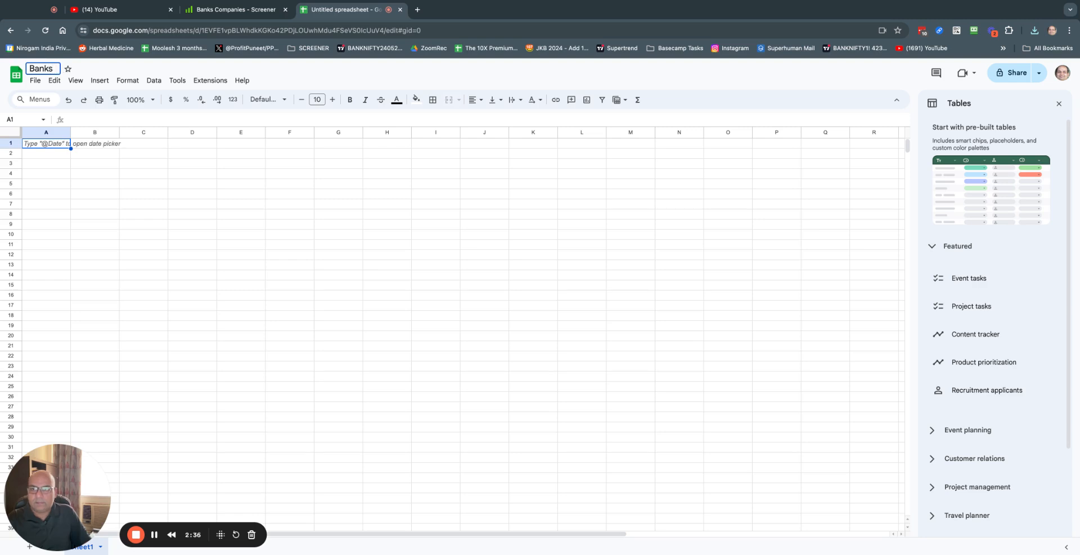
type(" Screener Analys")
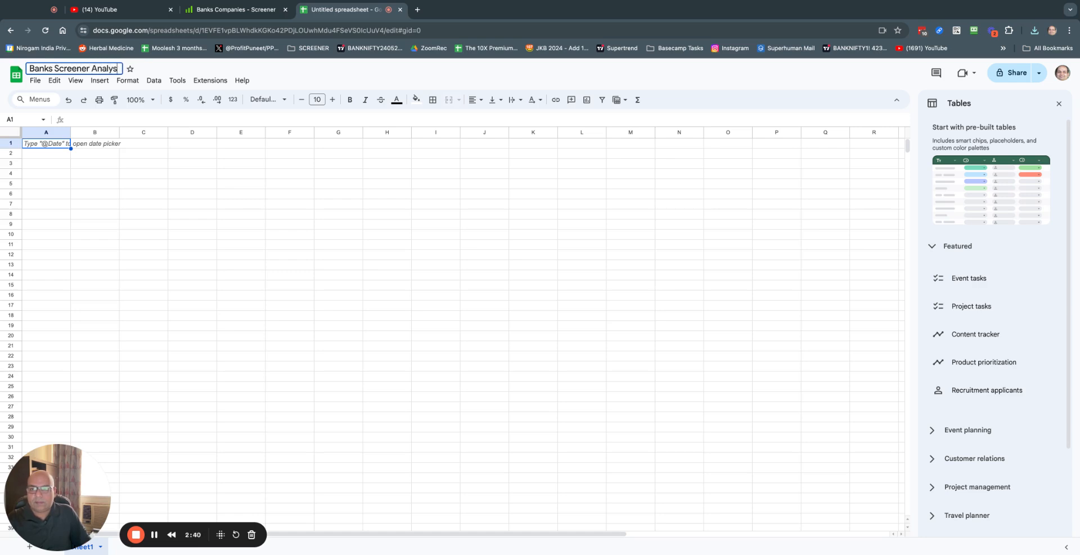
type("is -")
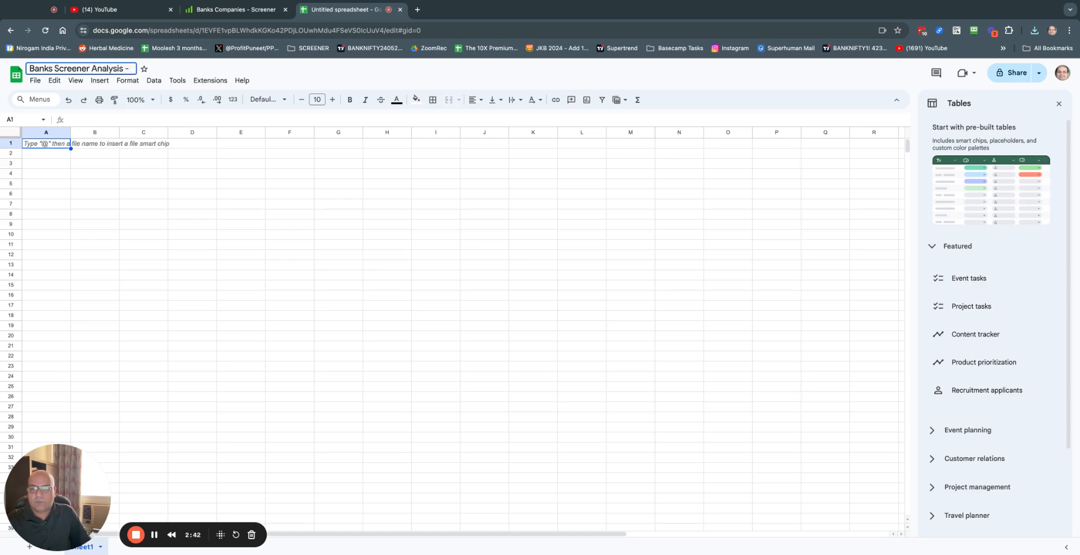
key("BackSpace")
key("BackSpace")
key("BackSpace")
key("Return")
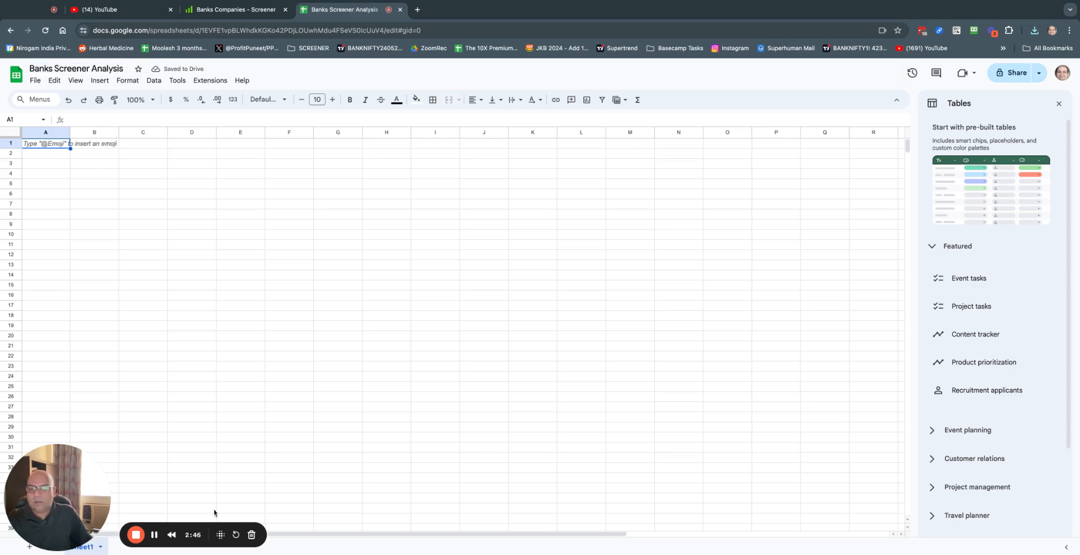
Step: Start a File > Import and upload banks.csv from the computer
left_click(35, 80)
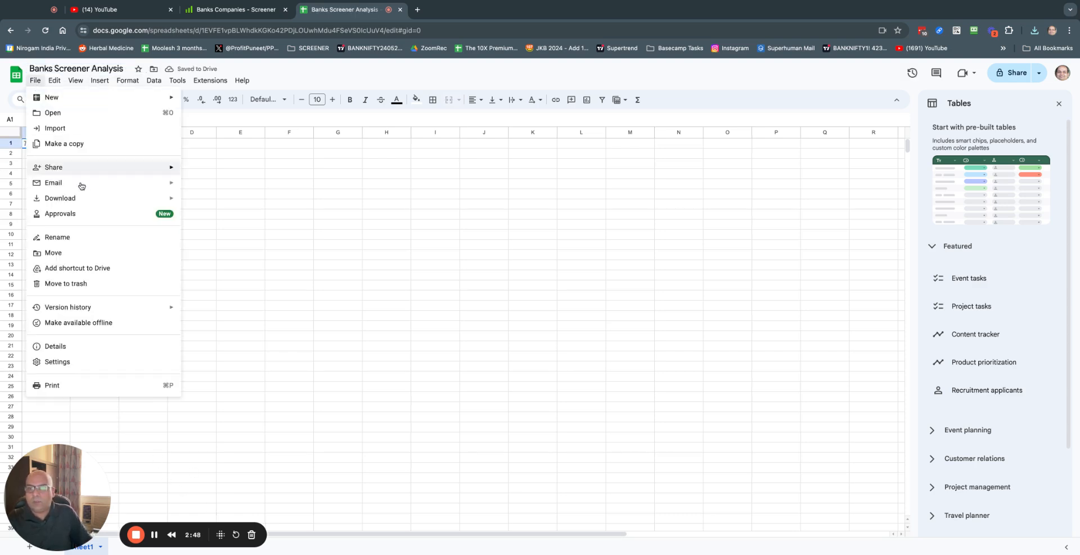
mouse_move(123, 181)
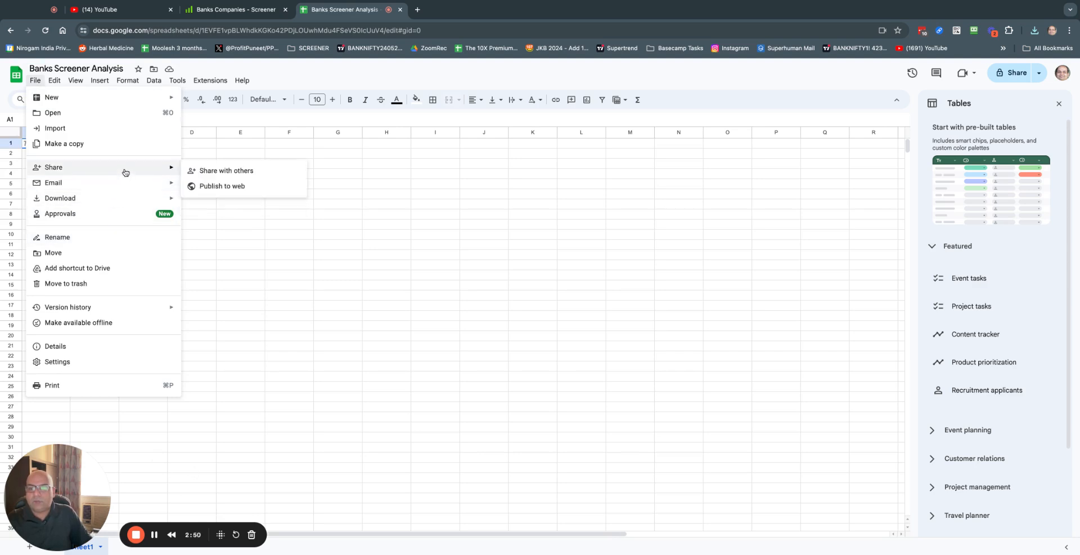
left_click(145, 129)
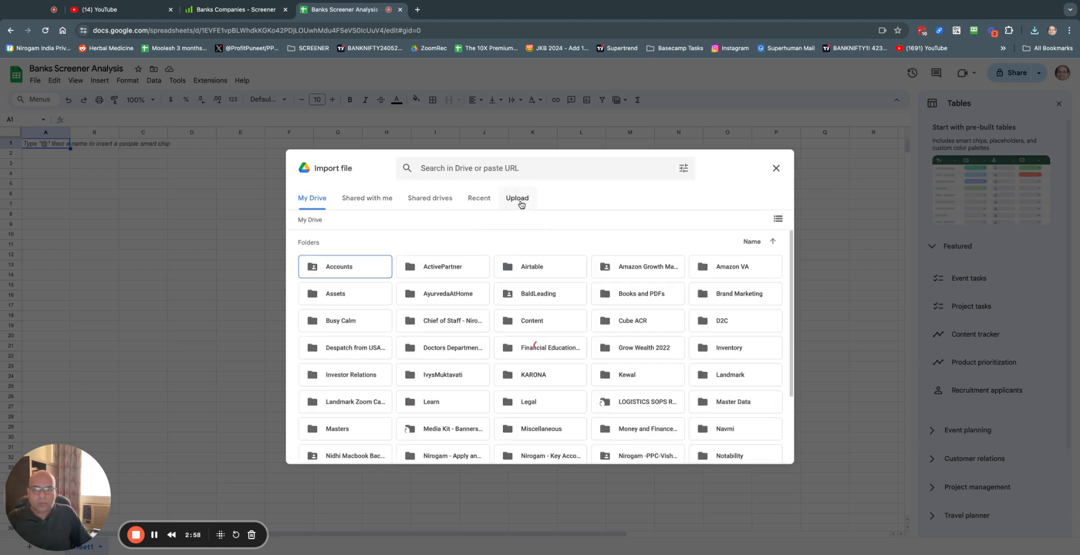
left_click(522, 204)
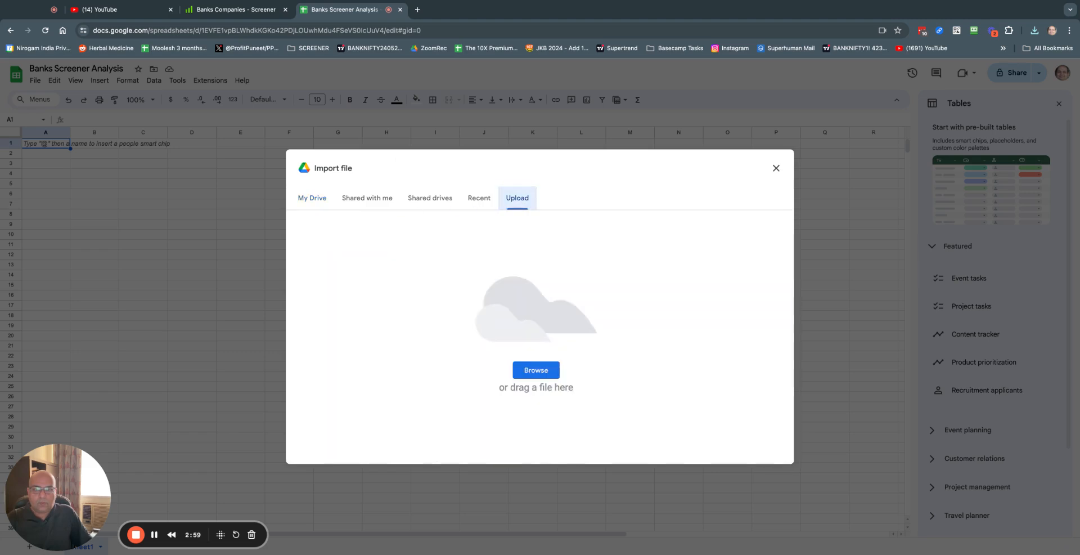
left_click(538, 371)
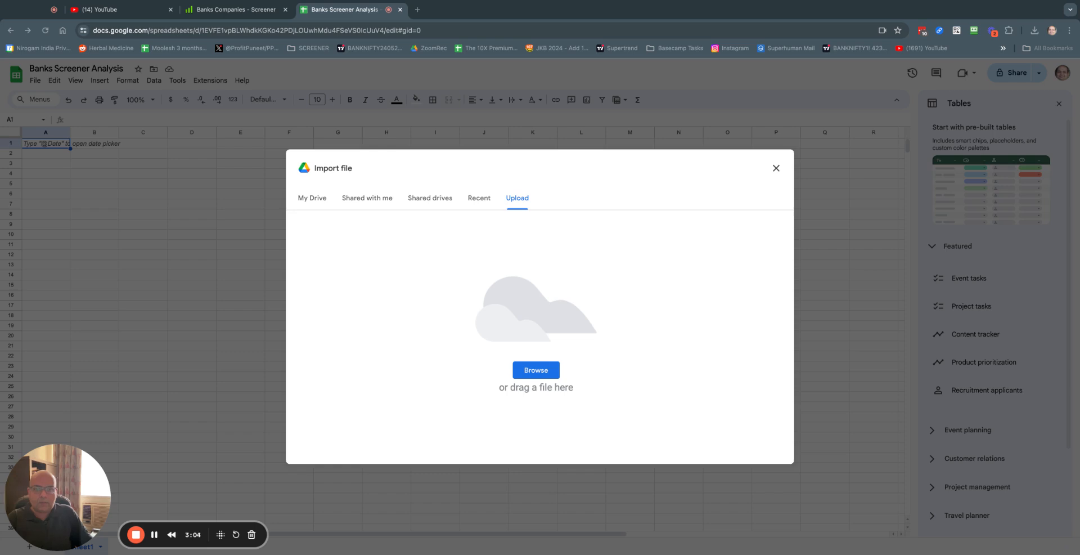
key("Return")
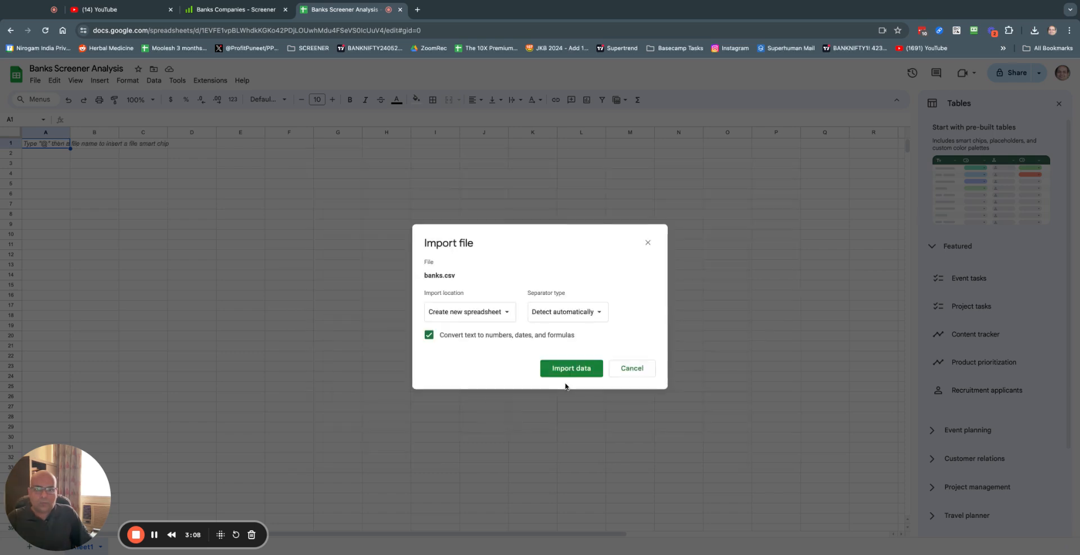
Step: Set the import location to Replace current sheet and import the data
left_click(507, 318)
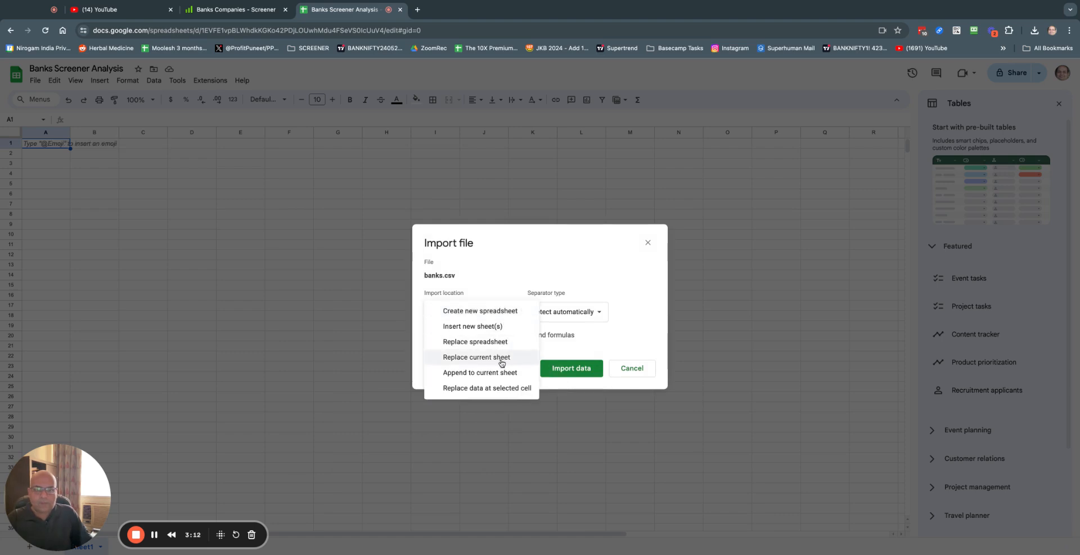
left_click(502, 360)
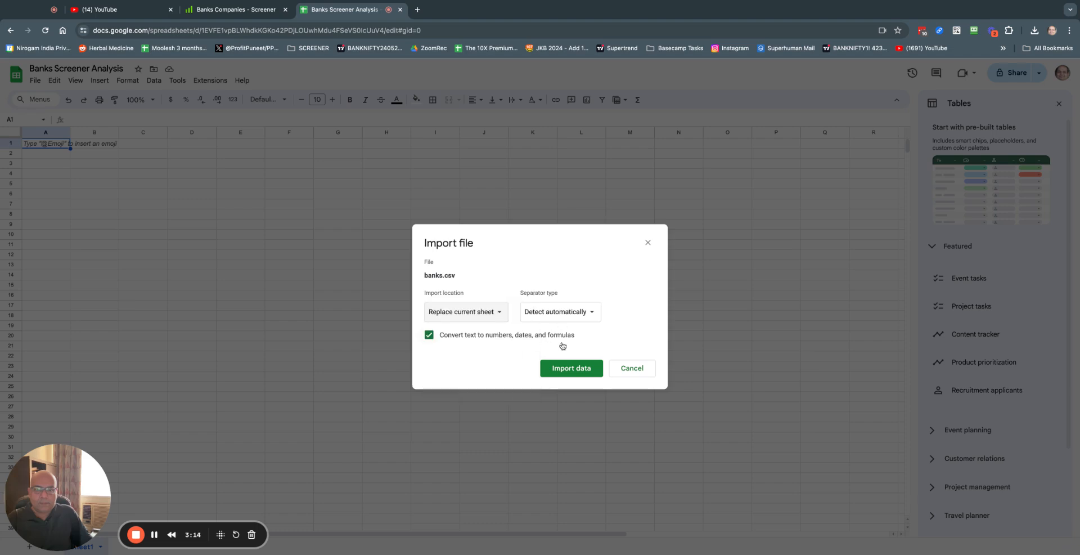
left_click(573, 370)
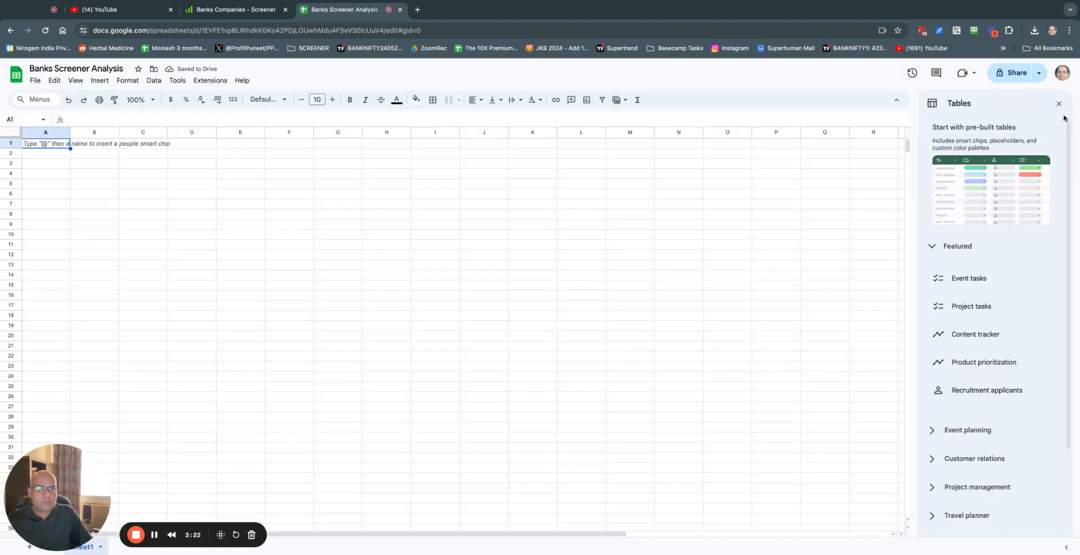
Step: Close the pre-built tables panel, star the document and freeze the header row
left_click(1060, 105)
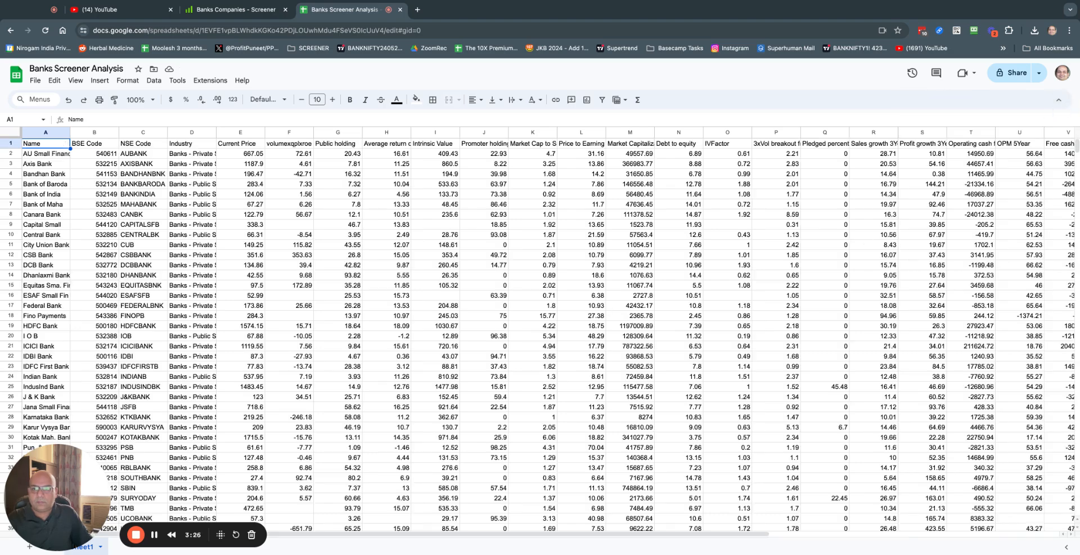
left_click(138, 69)
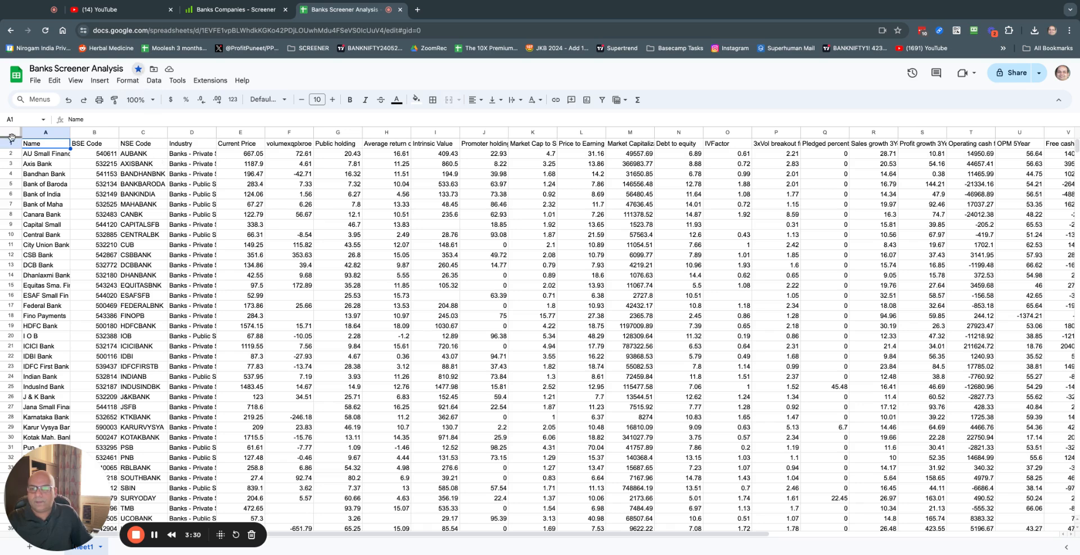
left_click_drag(12, 136, 12, 150)
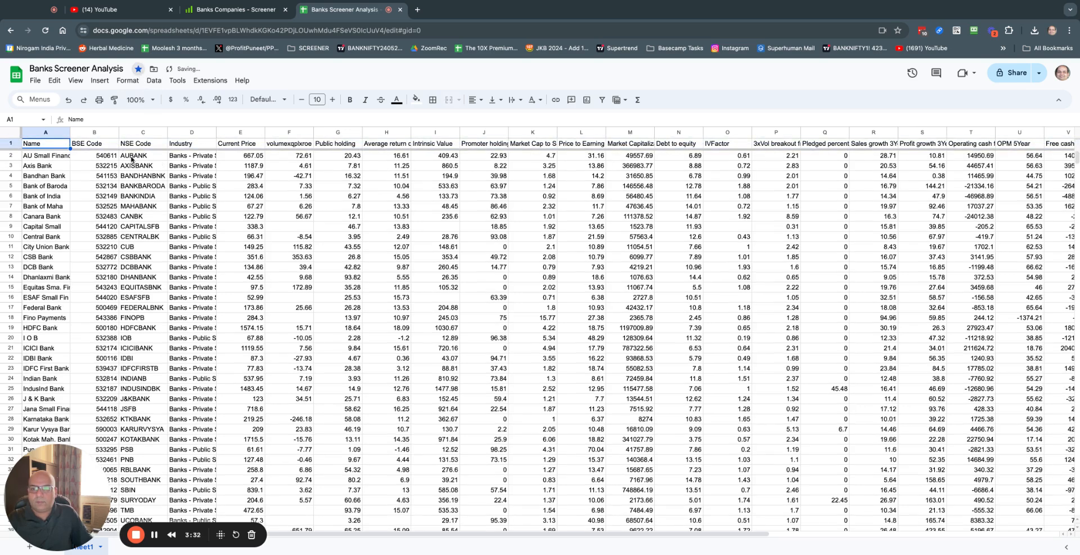
Step: Fill the header row light yellow
left_click(10, 144)
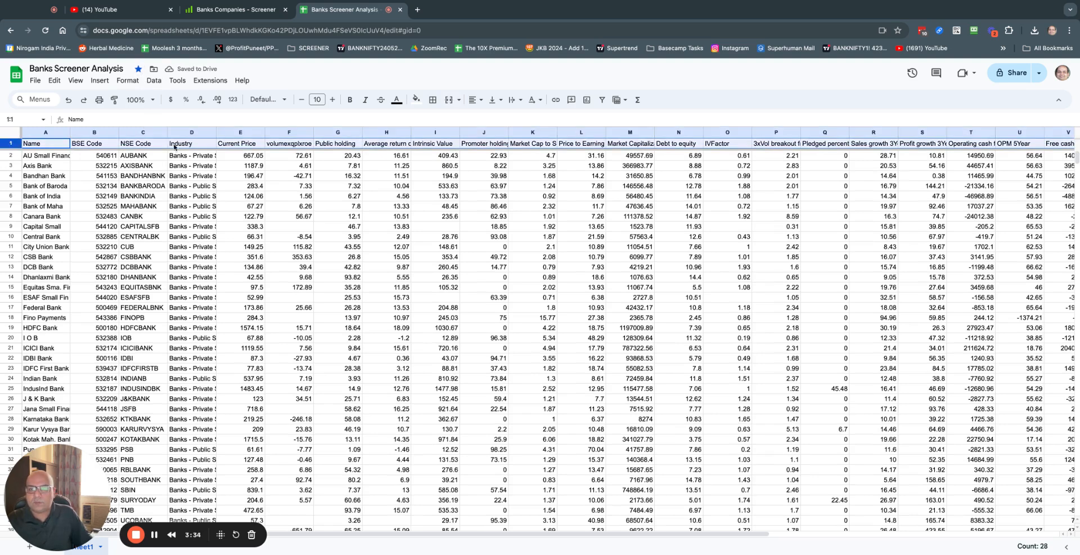
left_click(416, 100)
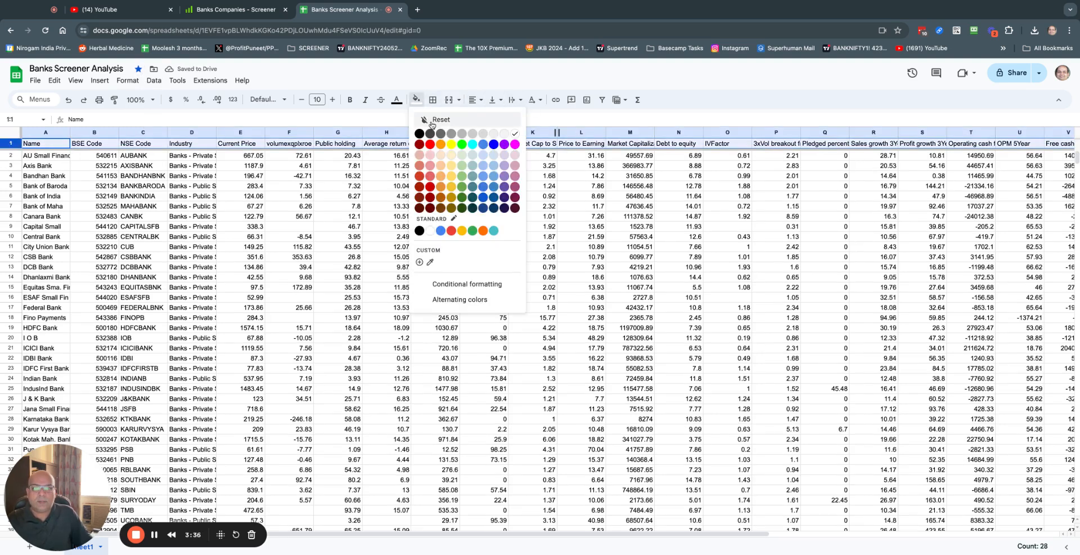
left_click(452, 156)
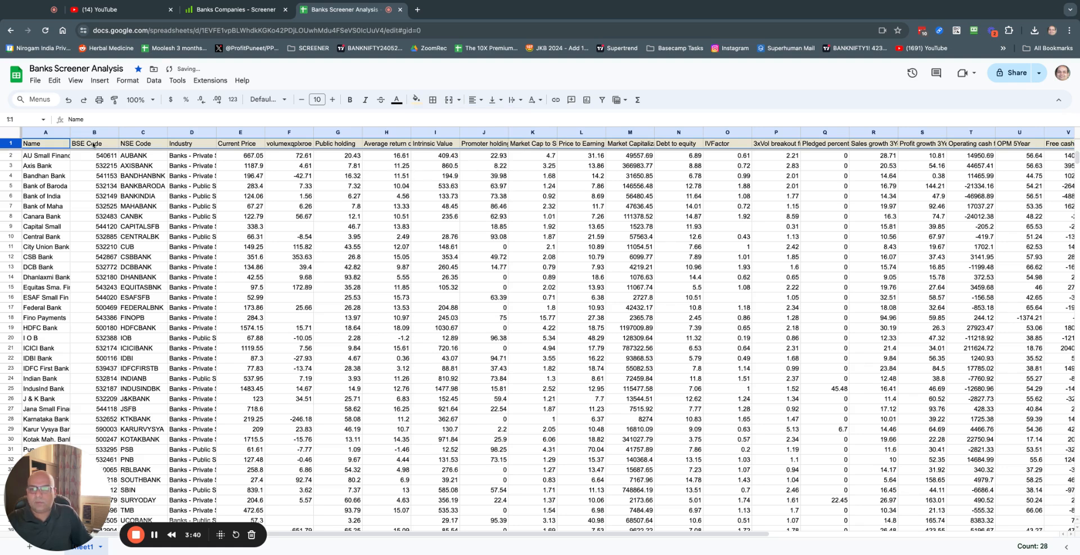
left_click(521, 100)
Step: Wrap the header labels onto several lines and delete the BSE Code column
left_click(531, 119)
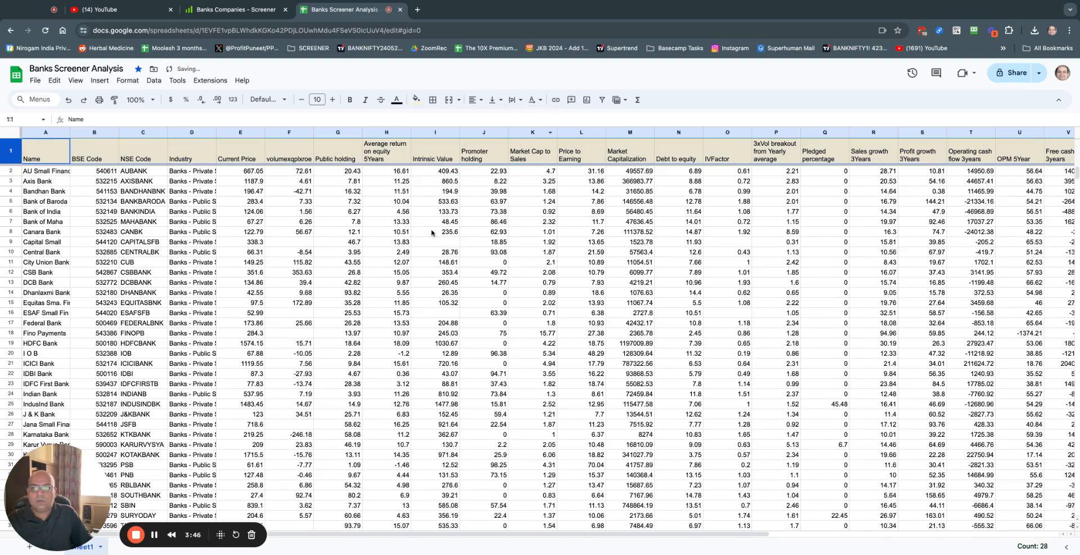
left_click(434, 232)
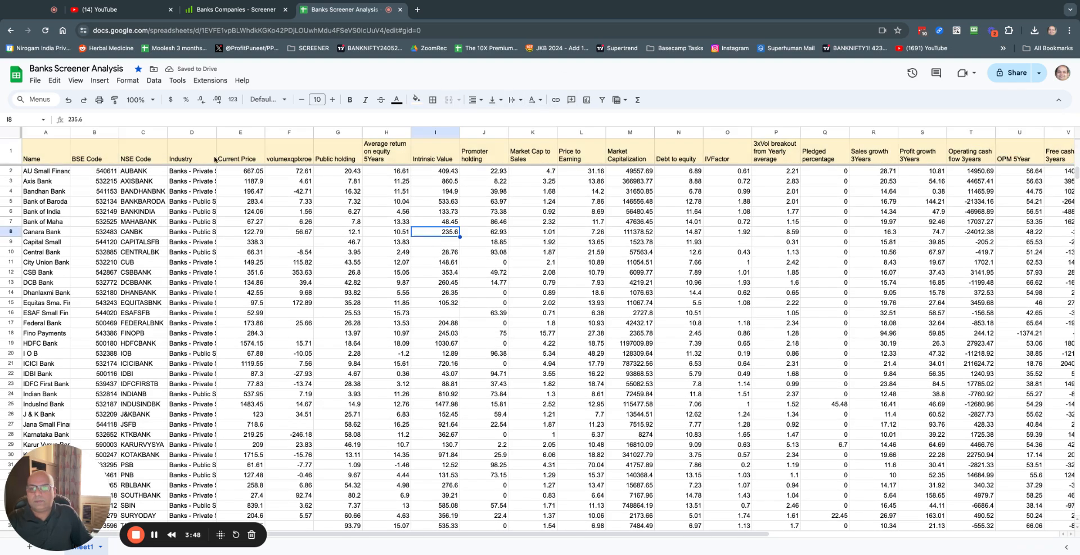
left_click(89, 133)
right_click(88, 133)
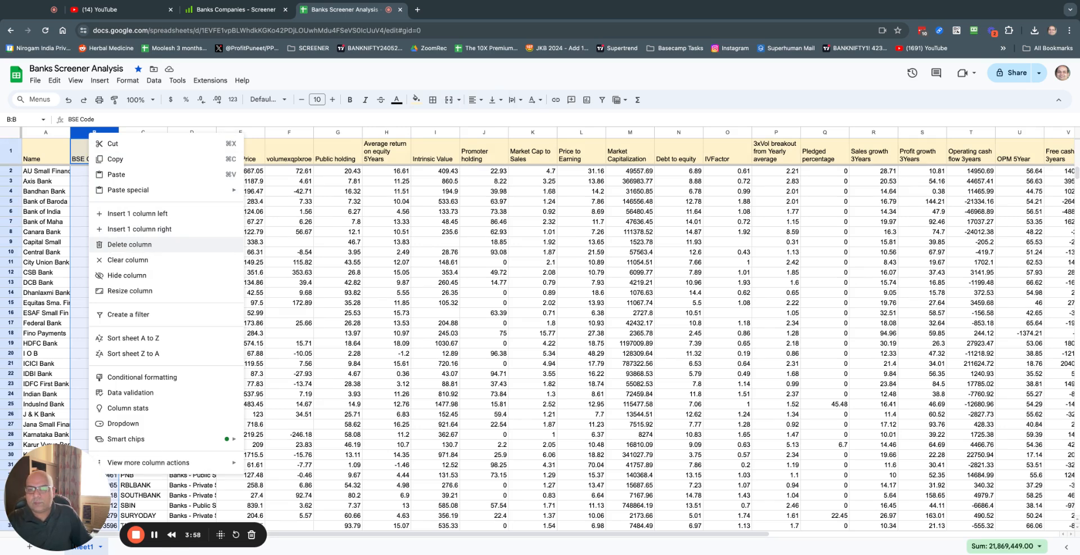
left_click(129, 244)
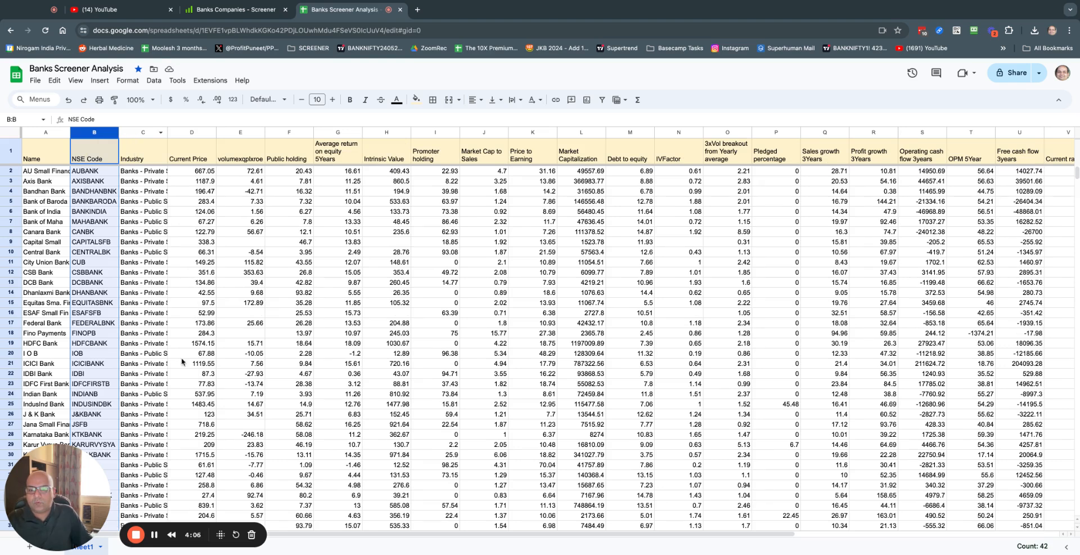
Step: Hide the Industry column
right_click(135, 134)
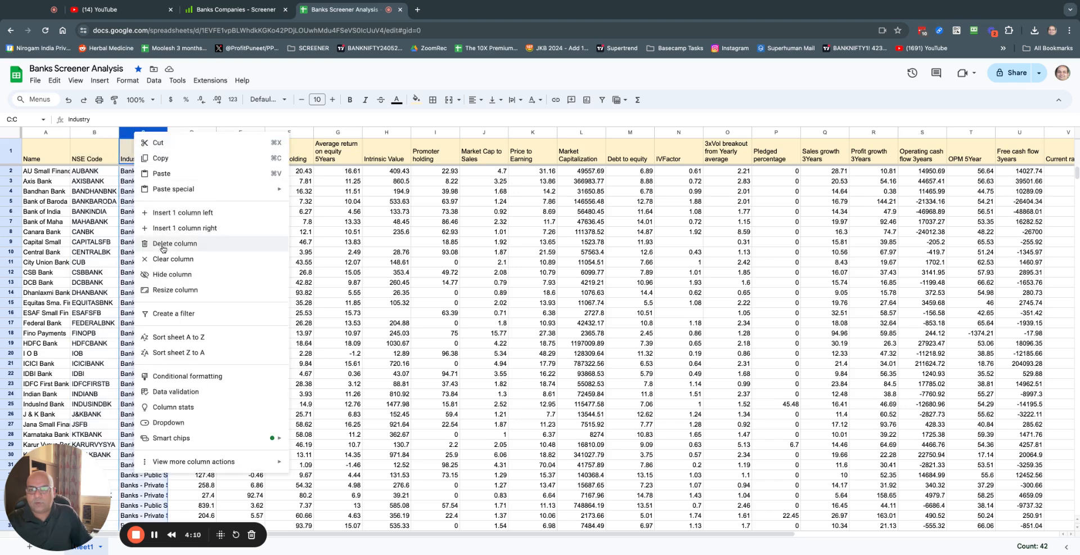
left_click(175, 277)
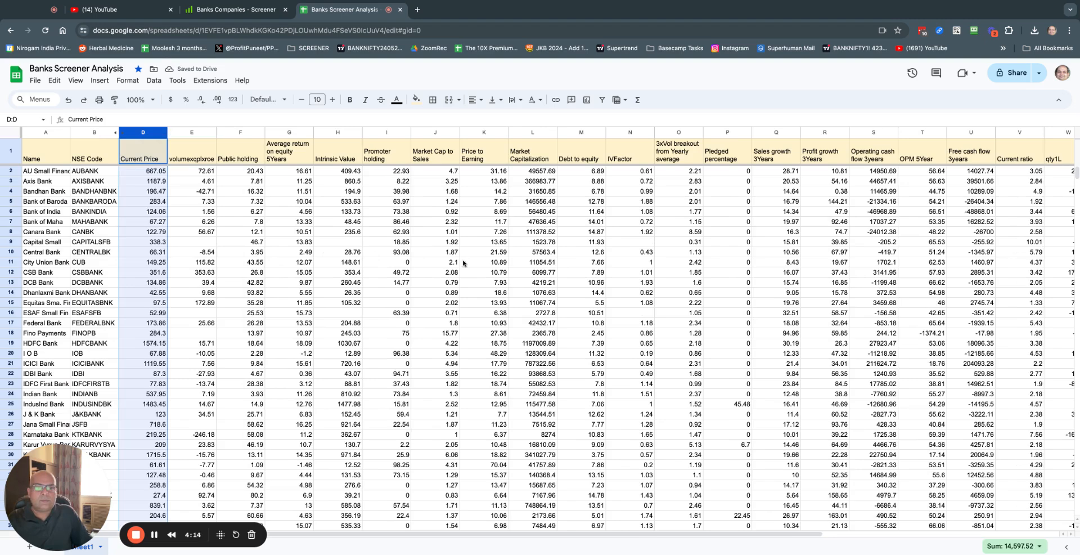
scroll(595, 239, "right", 10)
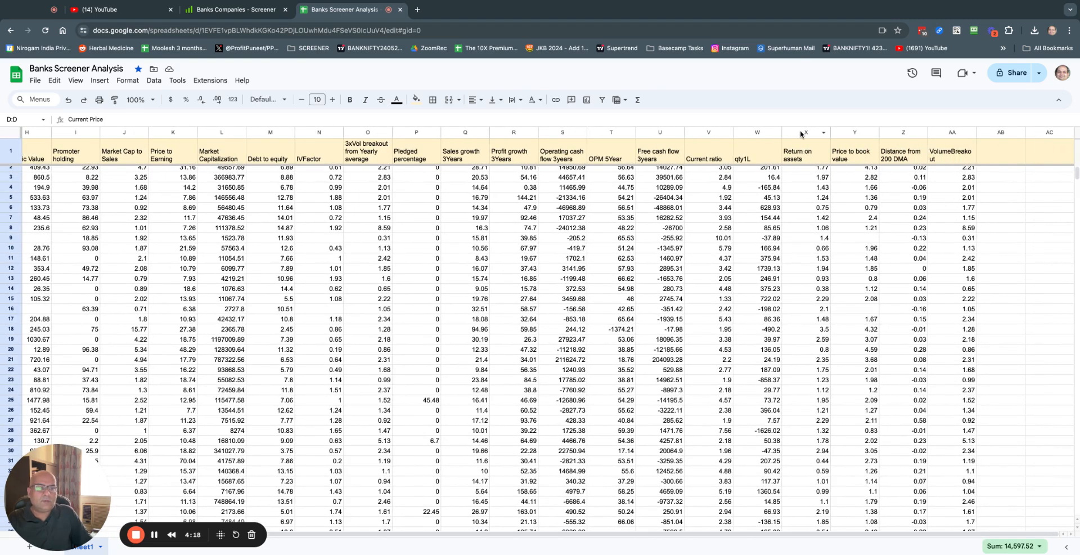
Step: Fill column X, Return on assets, orange
left_click(802, 133)
left_click(423, 101)
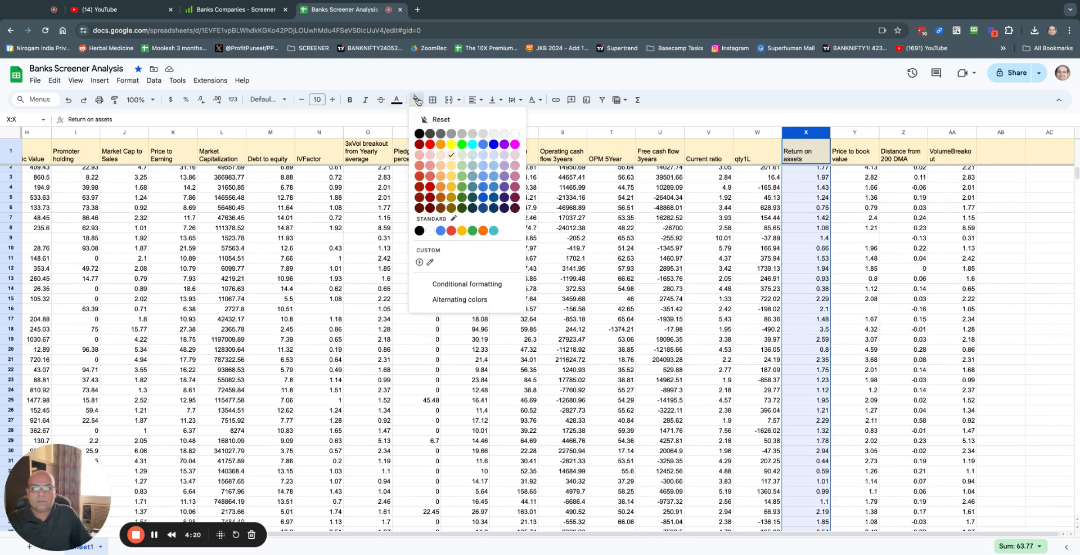
left_click(442, 147)
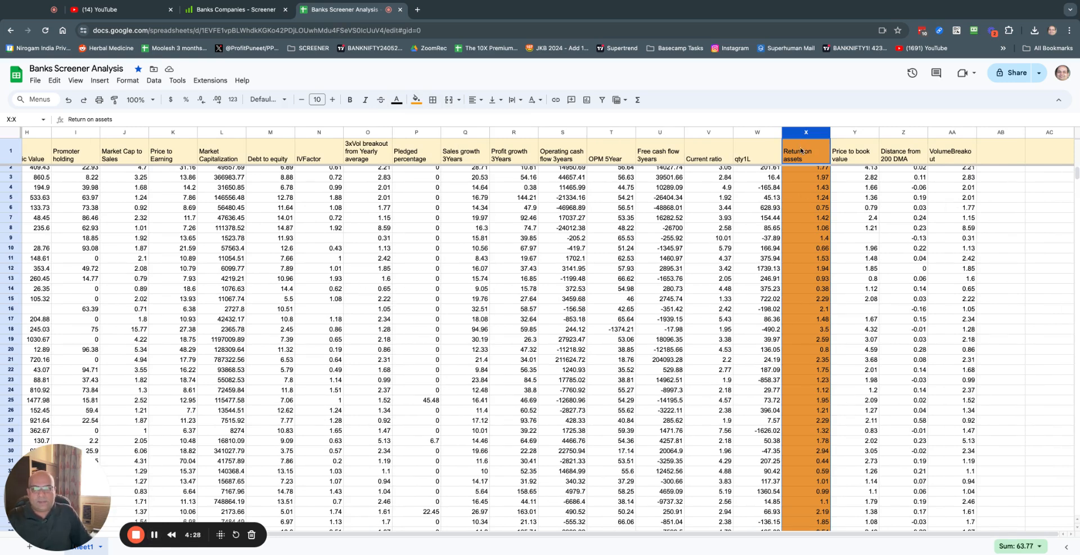
scroll(380, 267, "left", 5)
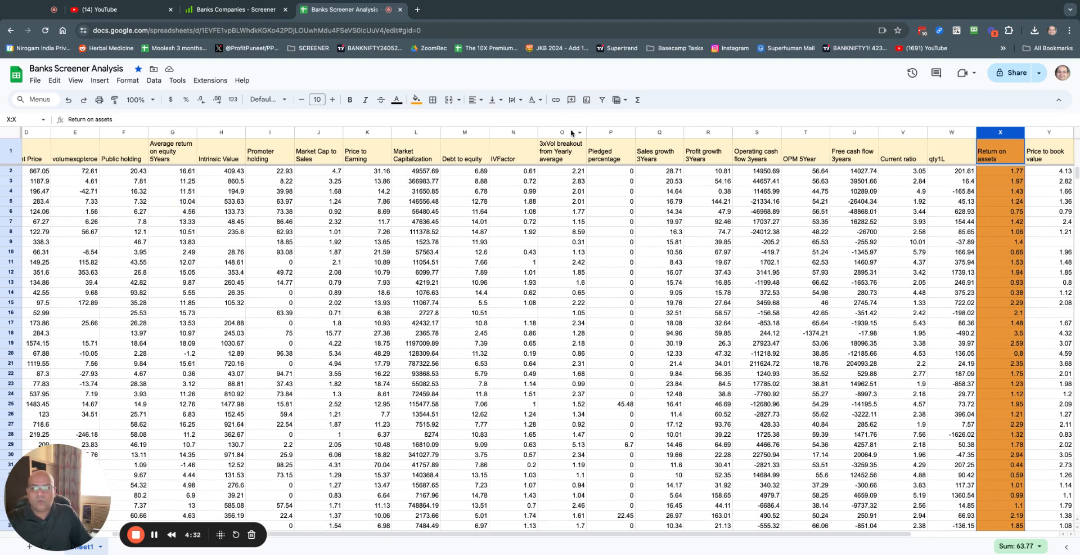
scroll(105, 183, "left", 4)
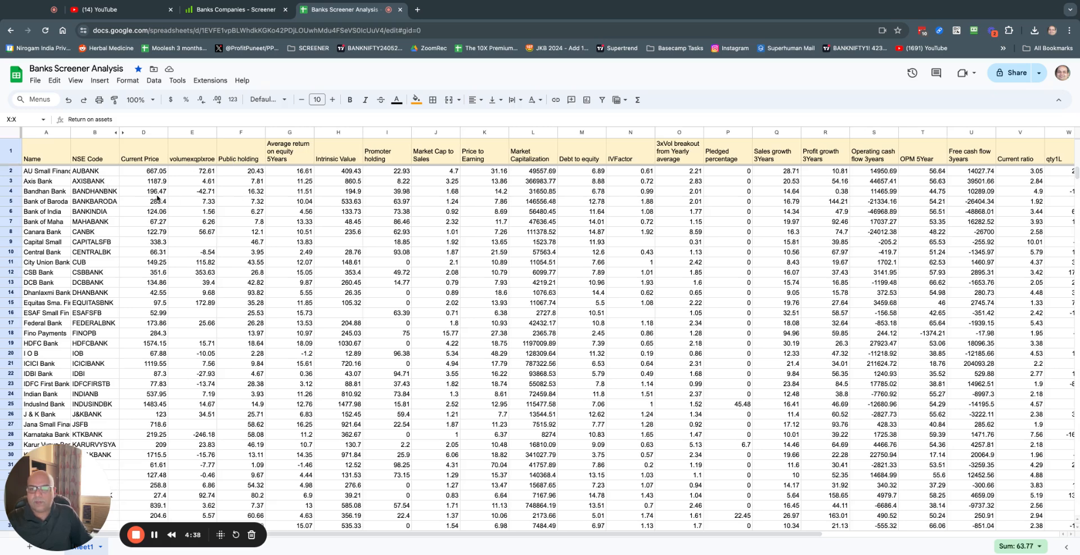
key("ctrl+a")
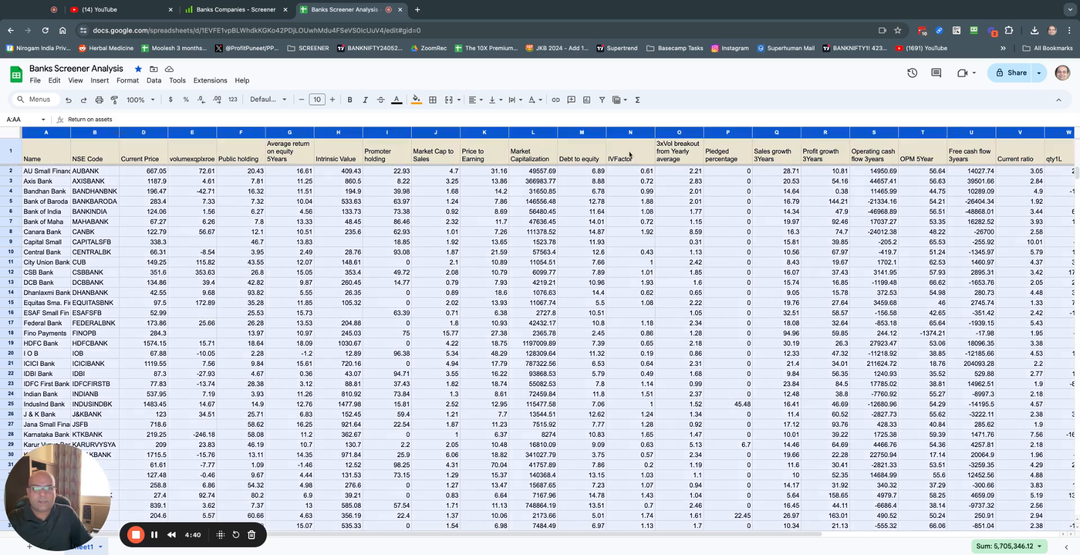
Step: Turn on filters and uncheck Promoter holding values 0, 2.2, 8.22 and 14.77
left_click(601, 100)
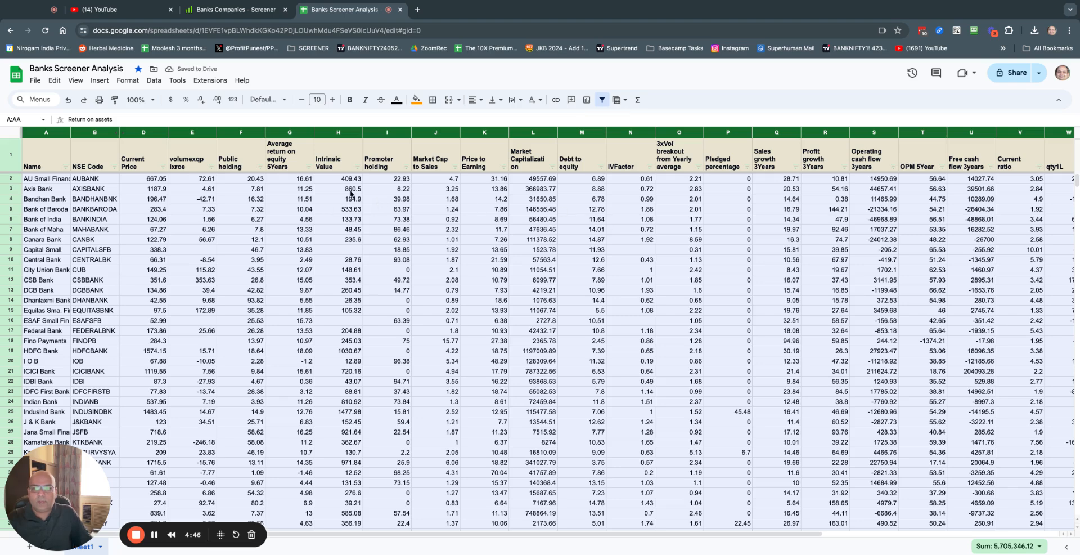
left_click(406, 167)
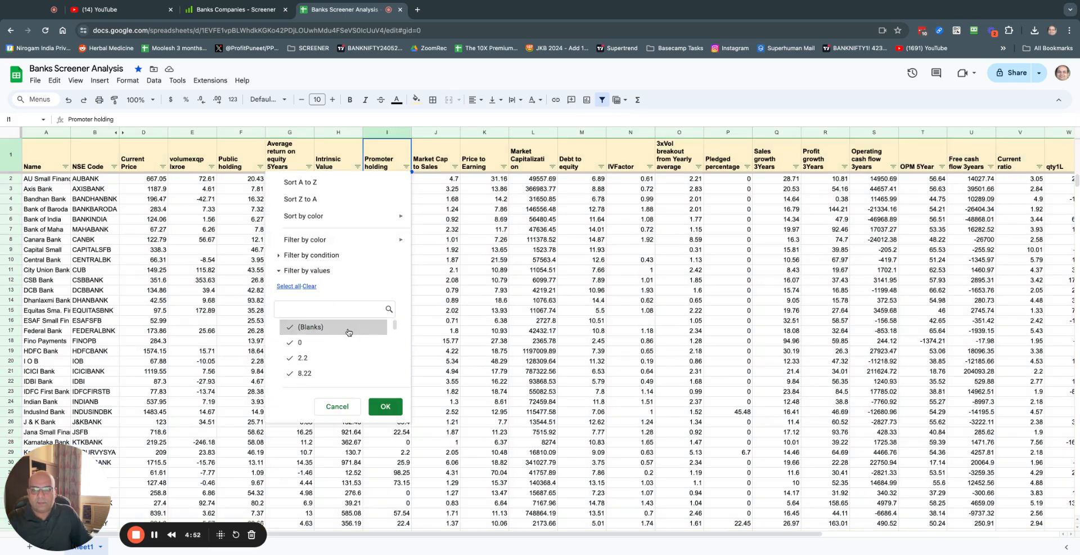
left_click(316, 342)
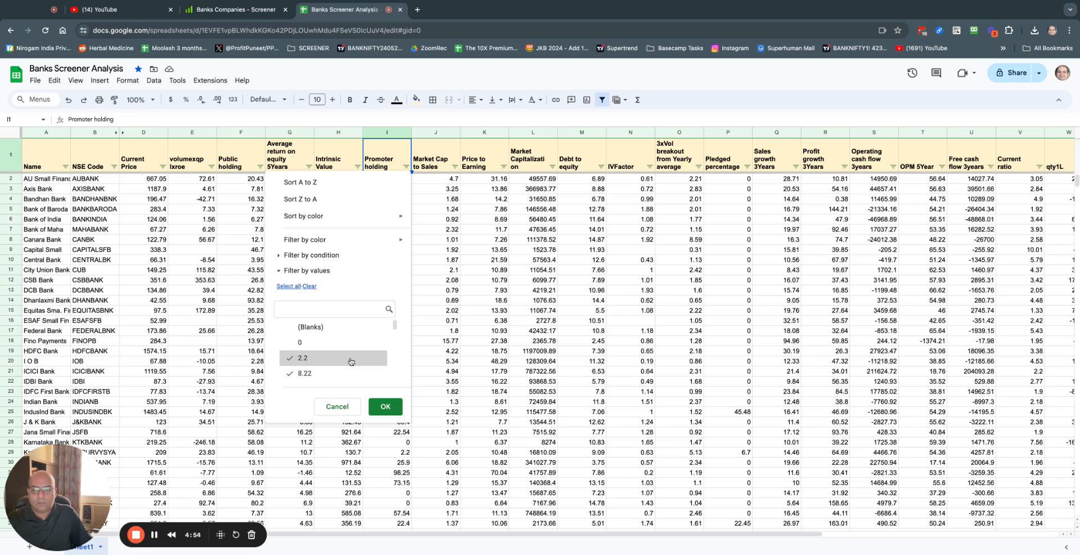
left_click(350, 361)
scroll(350, 361, "down", 1)
left_click(337, 342)
left_click(337, 358)
scroll(341, 370, "down", 1)
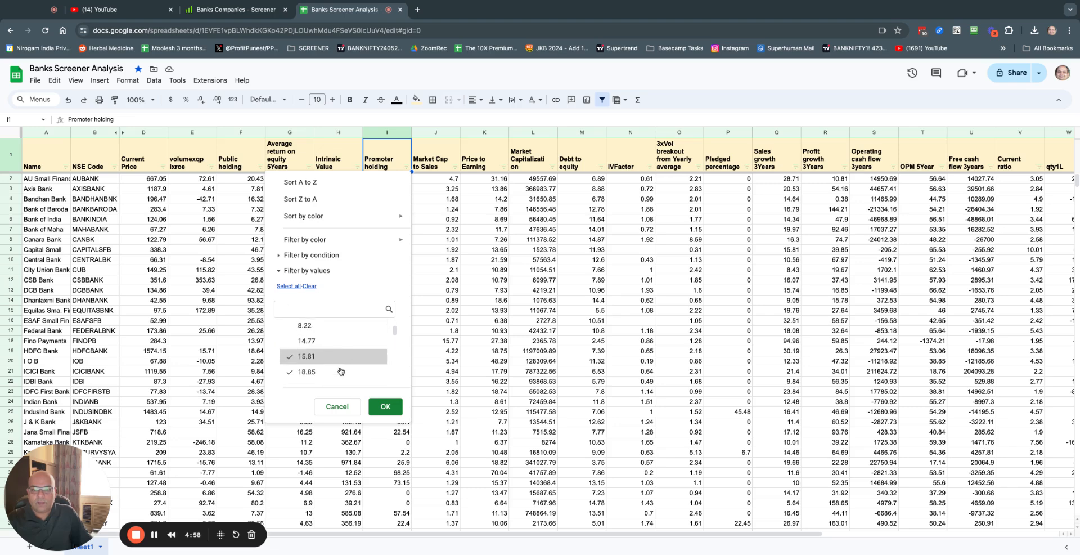
scroll(341, 371, "down", 1)
Step: Also uncheck 15.81, 18.85, 22.4, 22.93, 25.9, 37.43 and 39.98, then apply the filter
left_click(334, 326)
left_click(335, 342)
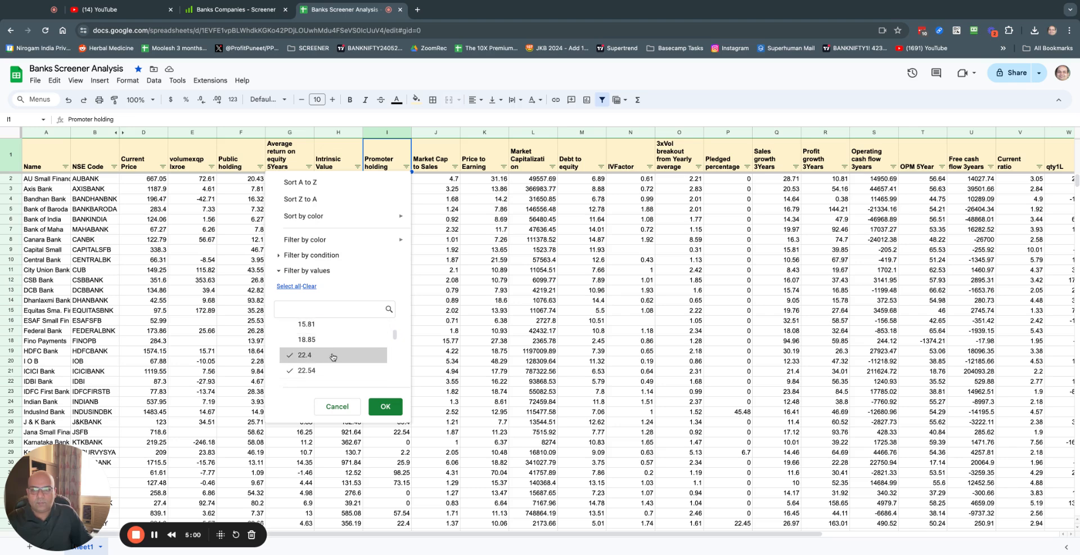
left_click(334, 356)
scroll(333, 370, "down", 1)
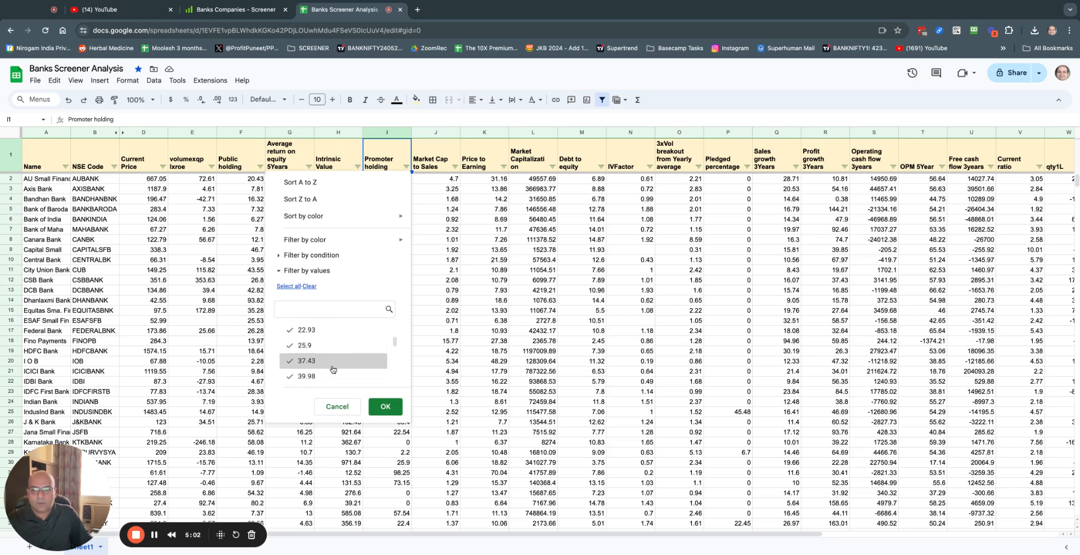
left_click(331, 330)
left_click(331, 346)
left_click(328, 360)
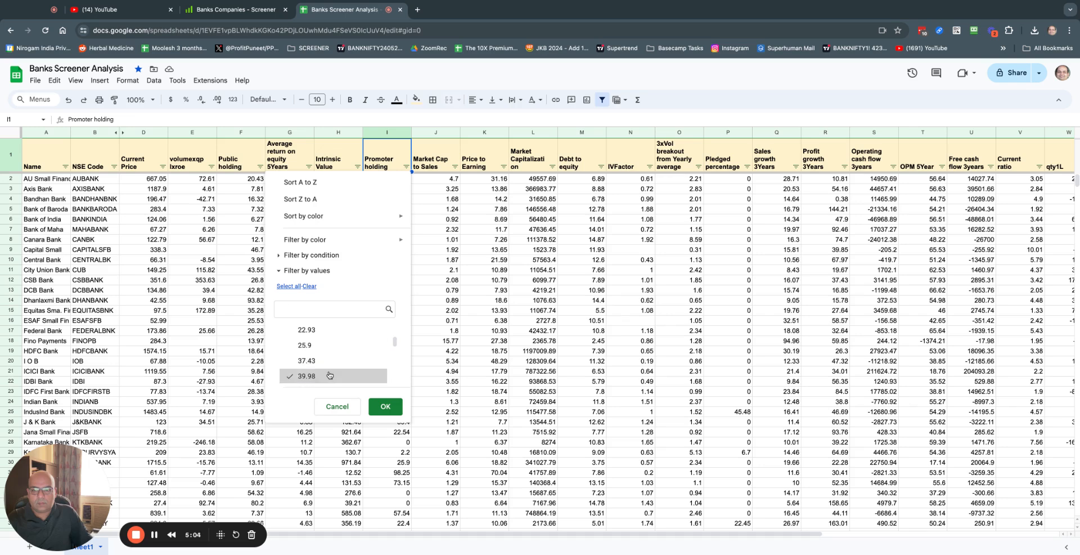
left_click(329, 375)
scroll(353, 365, "down", 3)
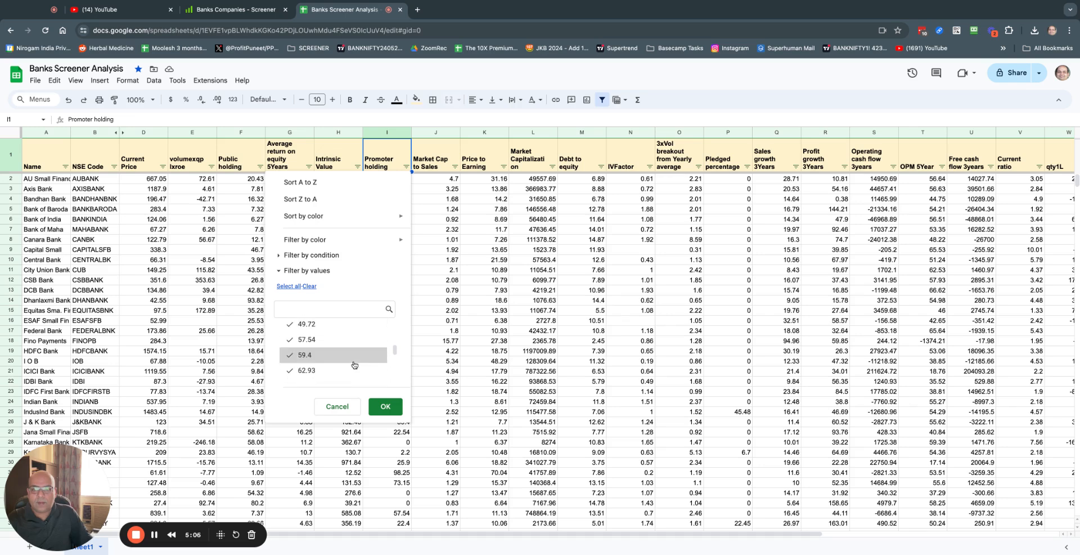
left_click(386, 412)
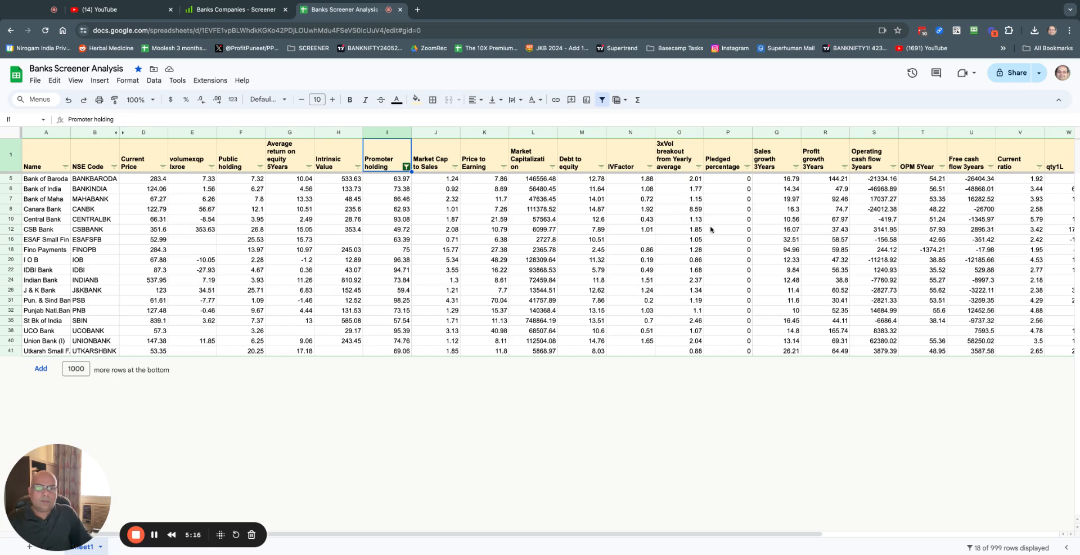
Step: Hide the all-zero Pledged percentage column (column P) in the bank table
left_click(725, 160)
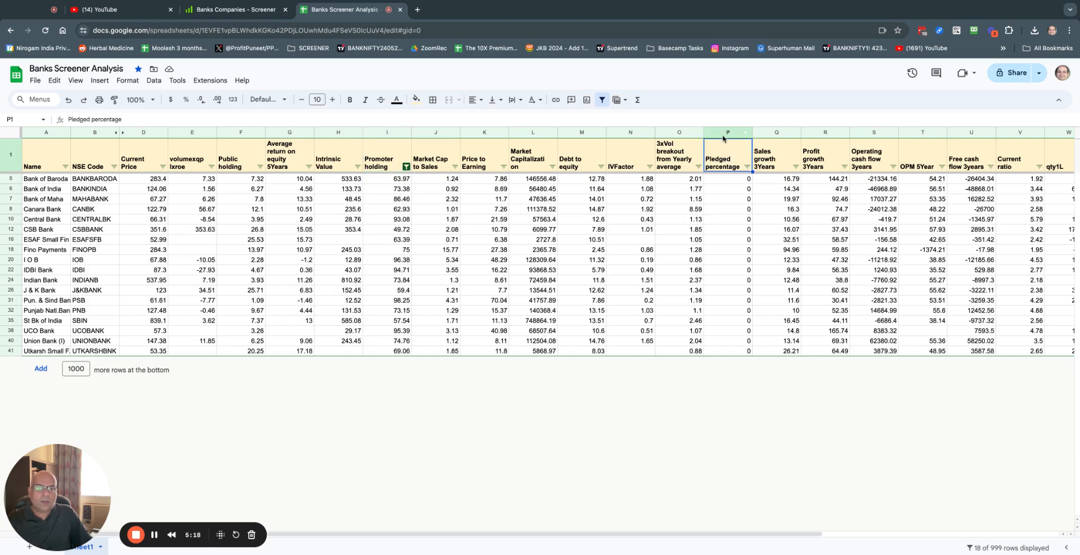
left_click(723, 134)
right_click(722, 136)
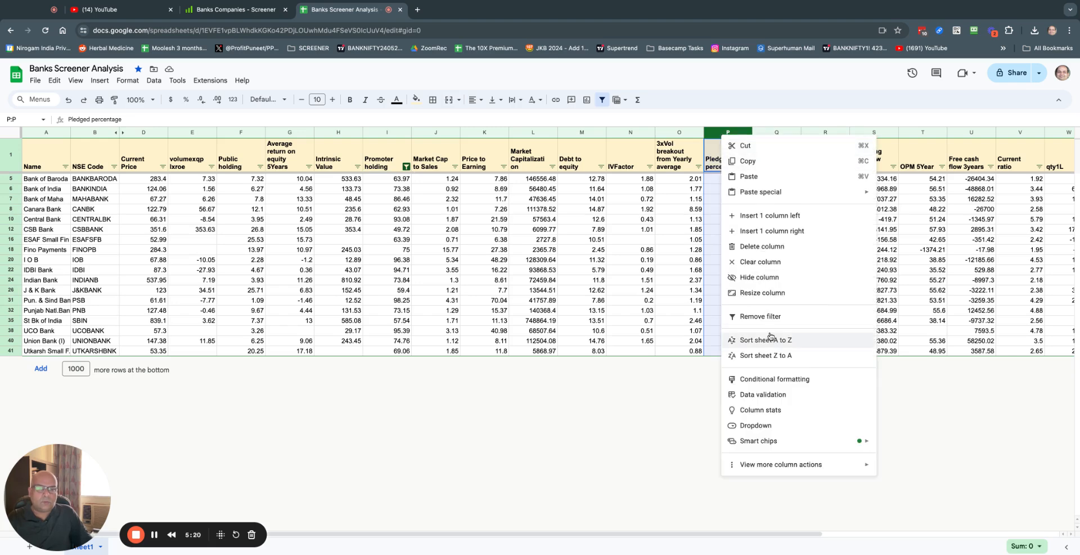
left_click(783, 278)
scroll(863, 271, "right", 3)
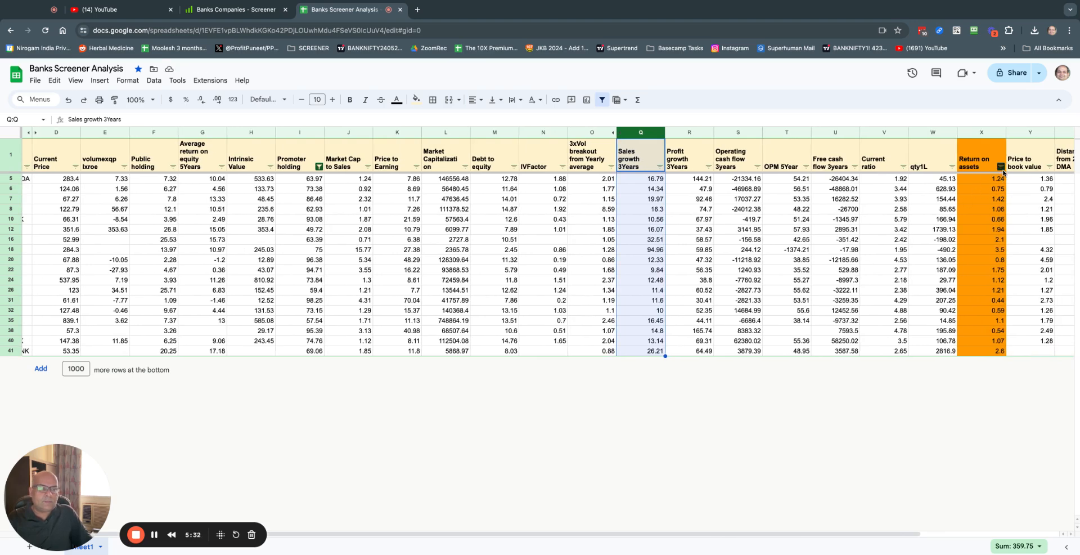
Step: Drag the orange Return on assets column from X into column J, right after Promoter holding
left_click_drag(977, 134, 447, 138)
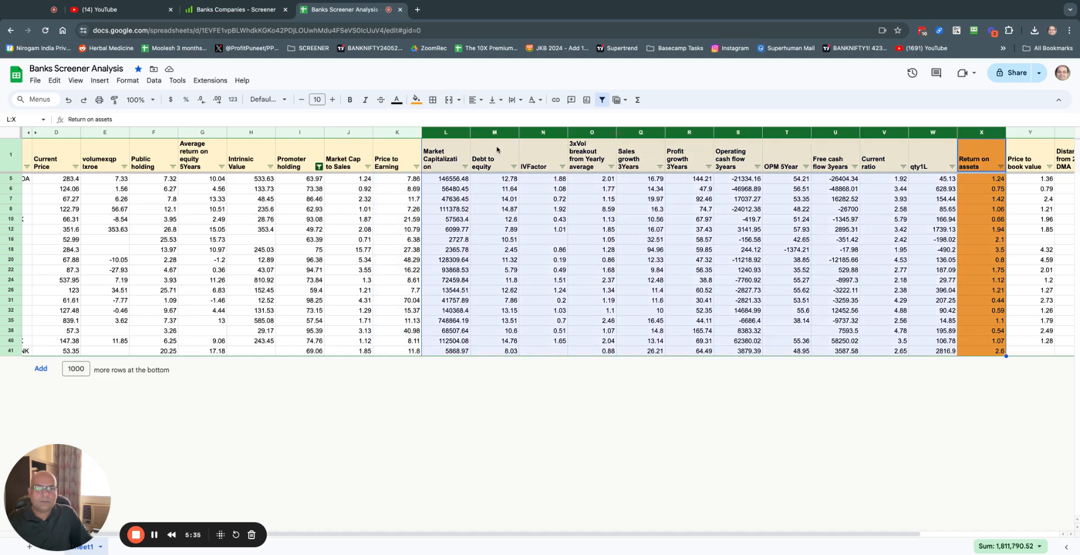
left_click(998, 120)
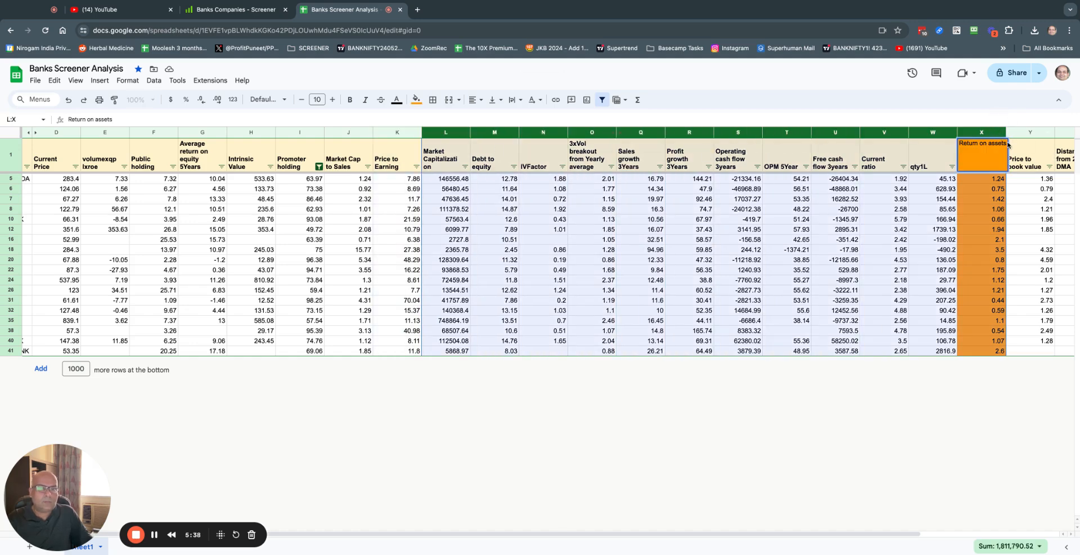
left_click(956, 392)
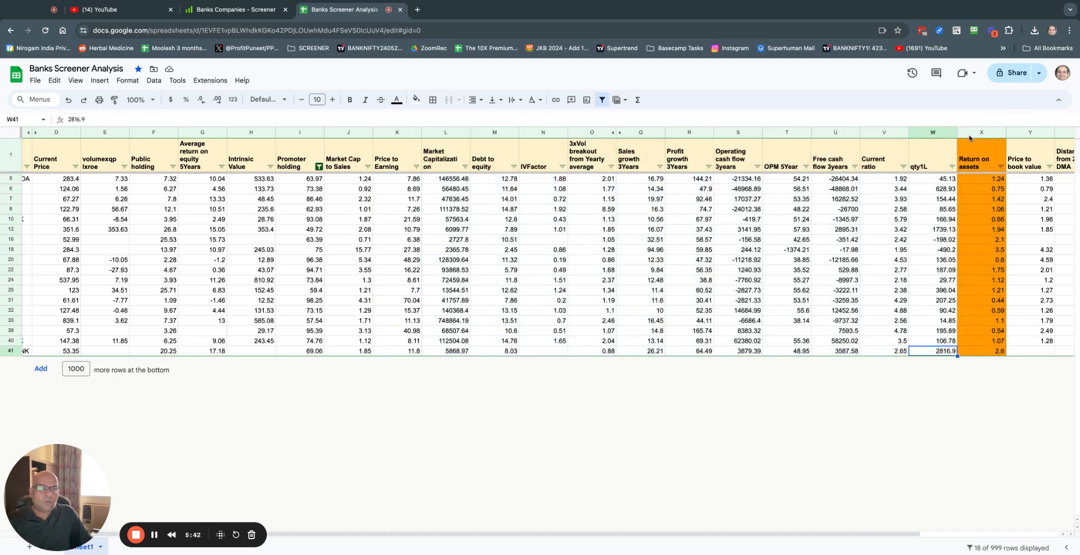
left_click(981, 132)
left_click_drag(971, 133, 349, 133)
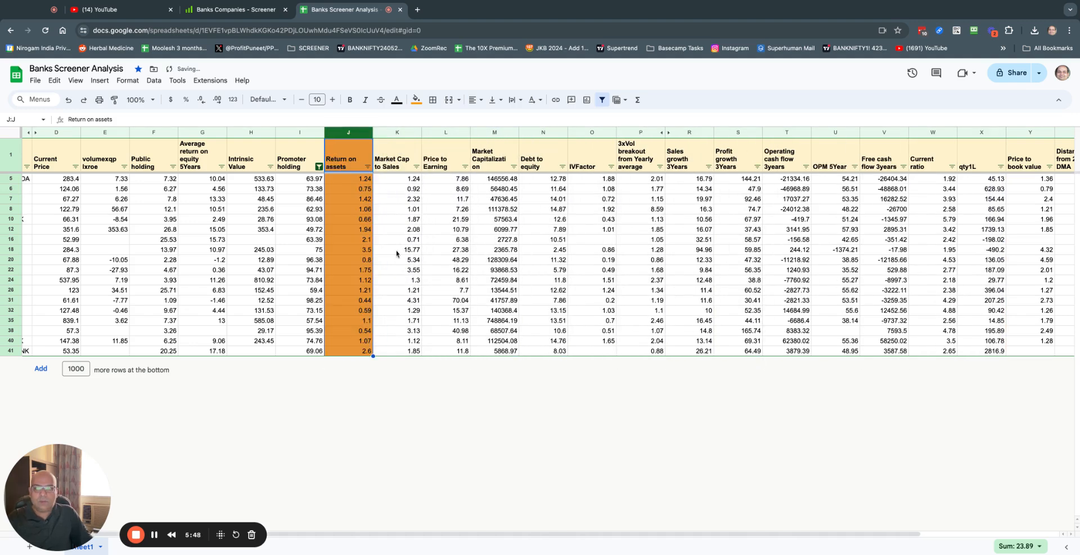
scroll(396, 254, "left", 3)
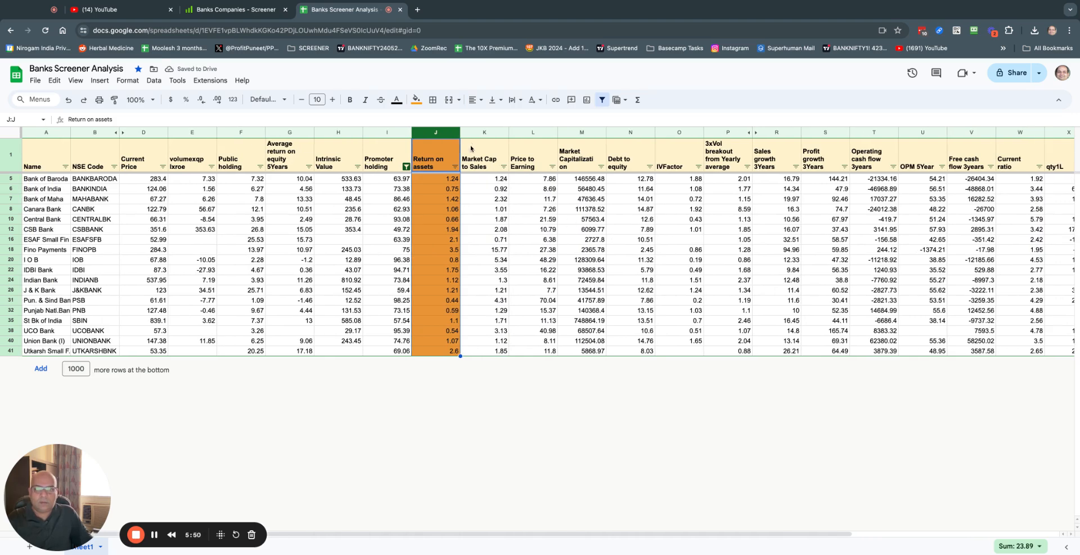
left_click(455, 167)
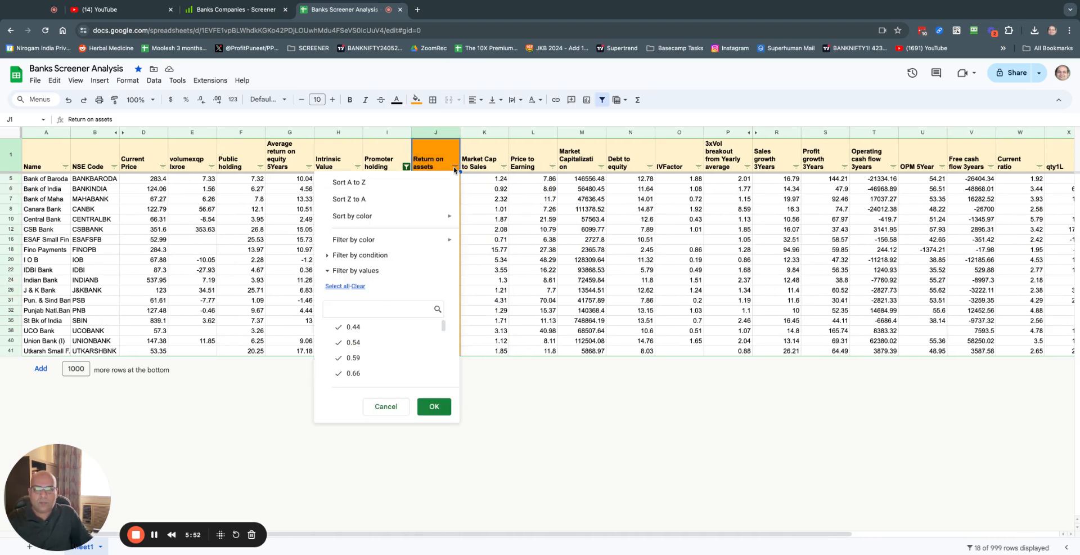
Step: Sort the 18 banks by Return on assets from highest to lowest, Fino Payments first
left_click(377, 201)
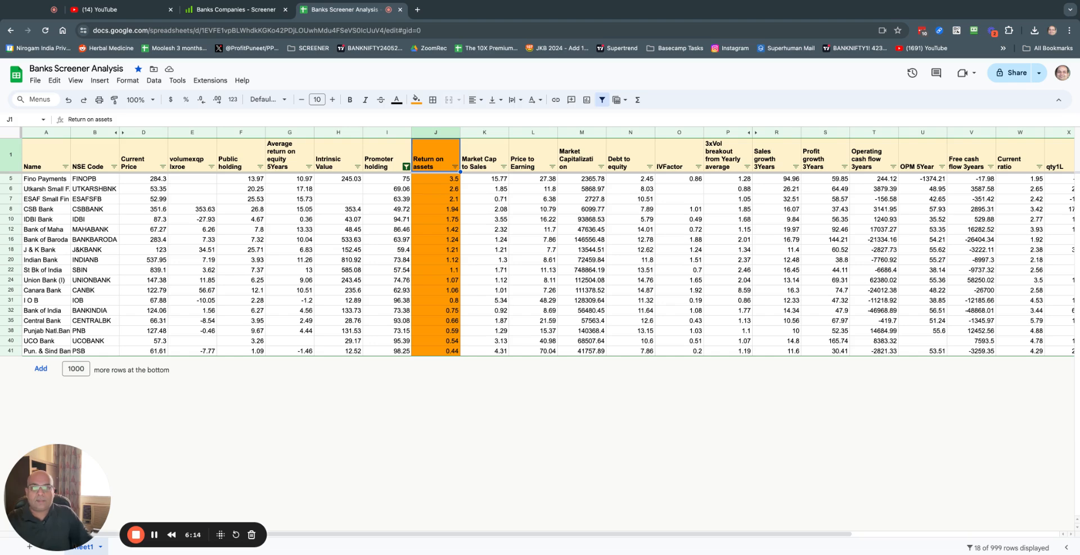
Step: Bring up the Market Capitalization filter options
left_click(601, 166)
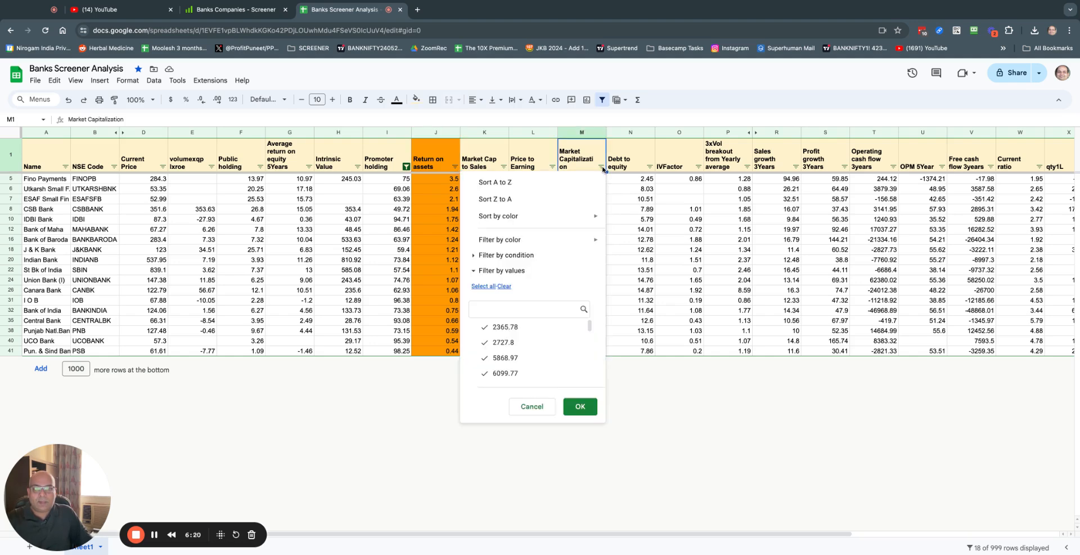
Step: Filter Market Capitalization to exclude 2365.78, 2727.8 and 5868.97, leaving 14 banks
left_click(548, 330)
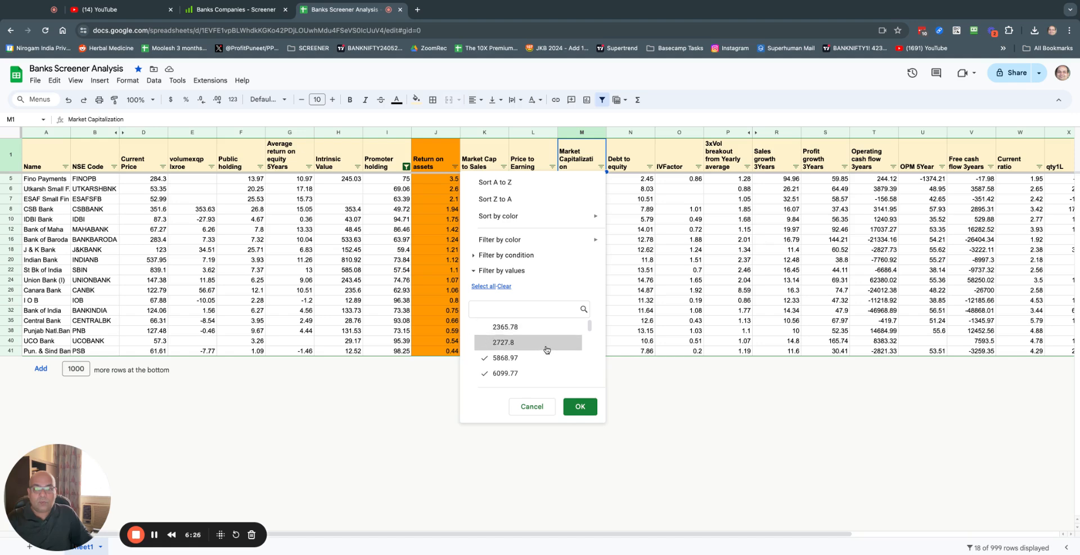
left_click(546, 343)
left_click(541, 358)
scroll(541, 360, "down", 2)
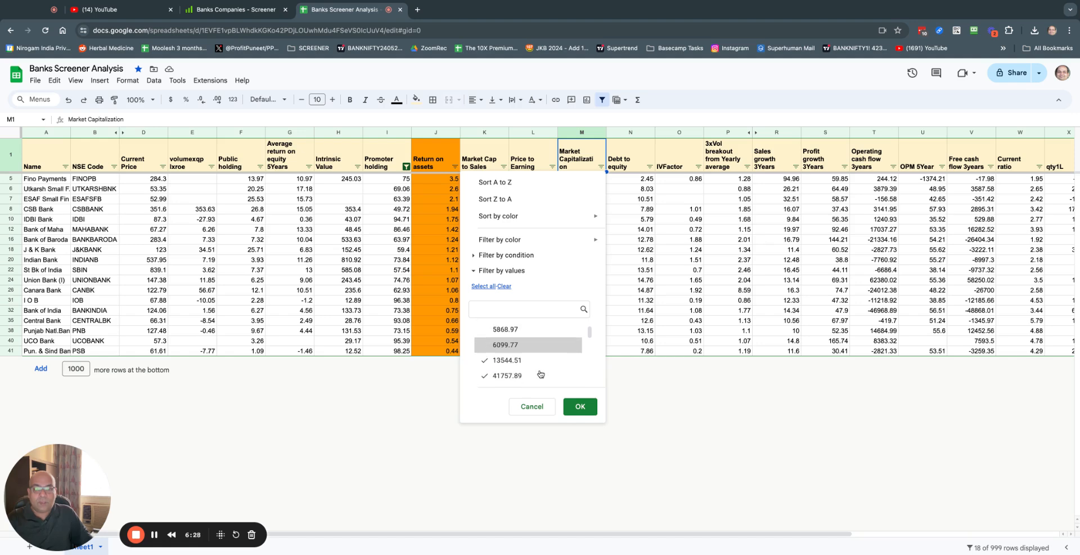
scroll(545, 360, "down", 4)
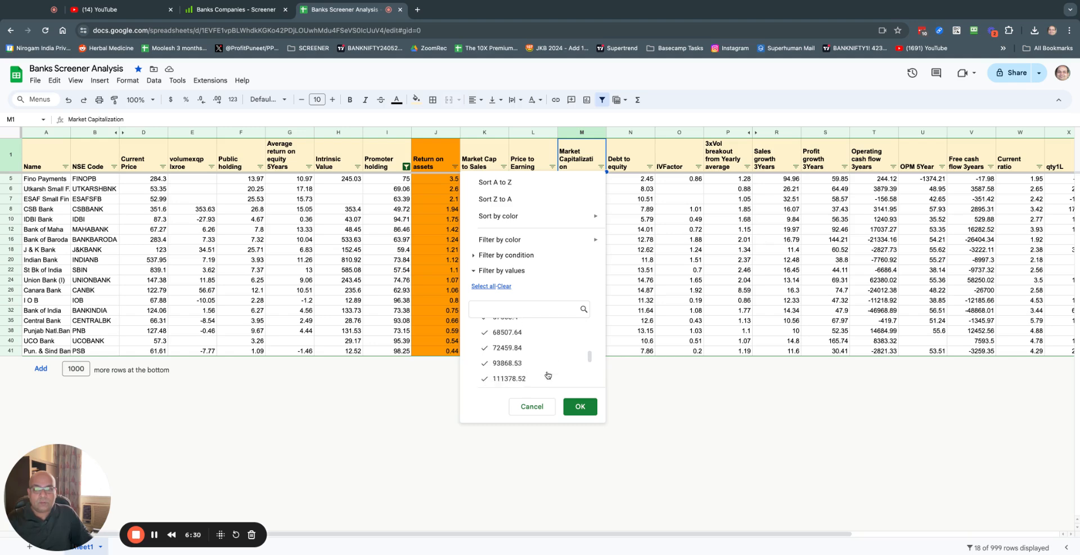
scroll(548, 375, "down", 1)
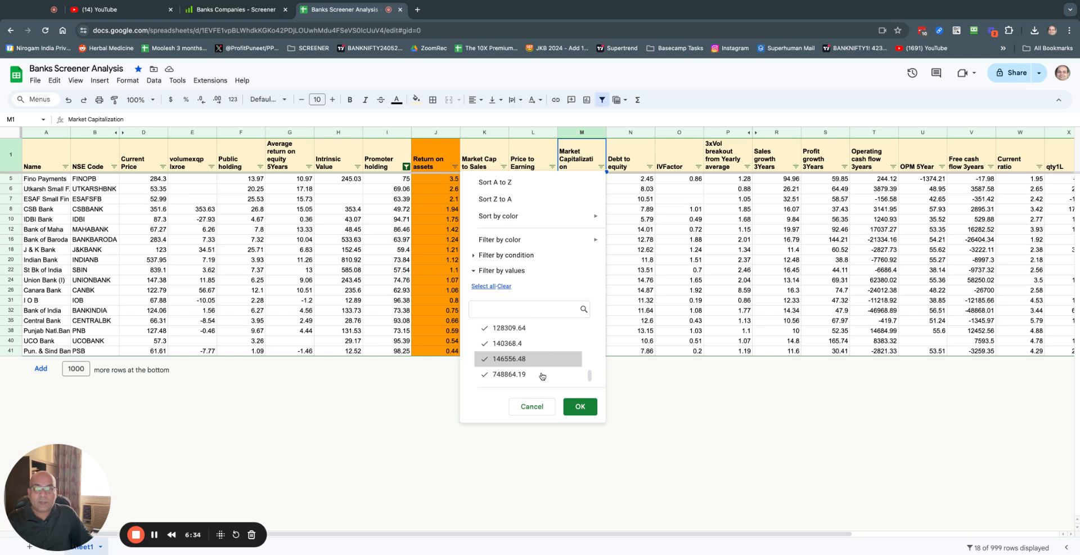
scroll(541, 376, "down", 1)
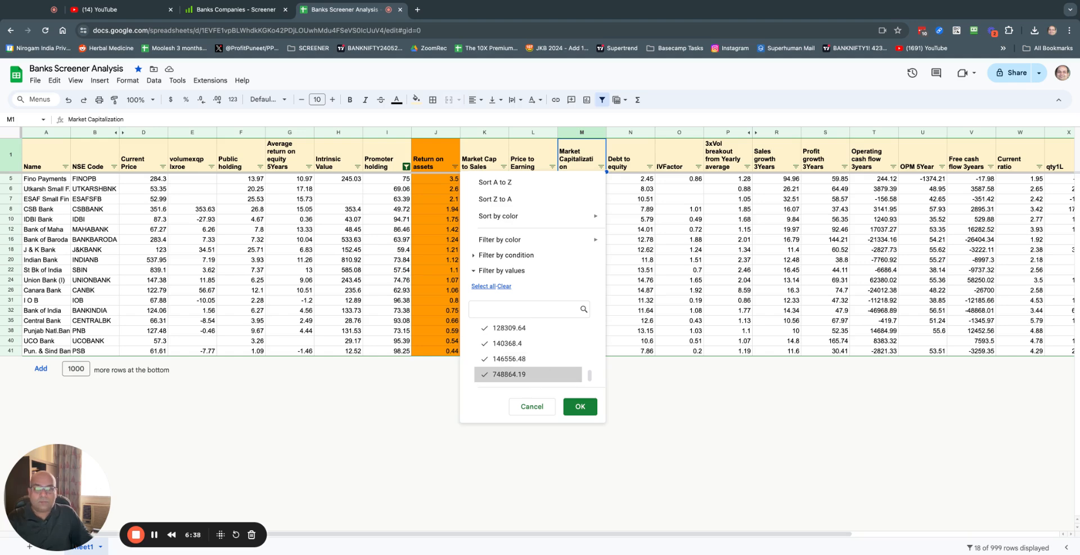
left_click(578, 412)
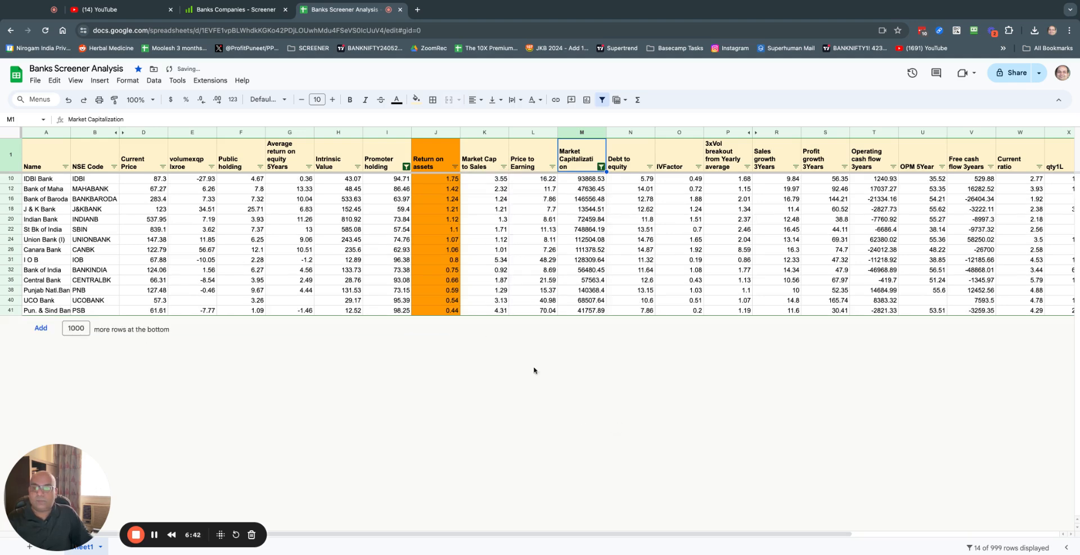
Step: Fill the bank names in A10:A41, from IDBI Bank down, with yellow
left_click(45, 178)
key("ctrl+shift+Down")
key("shift+Down")
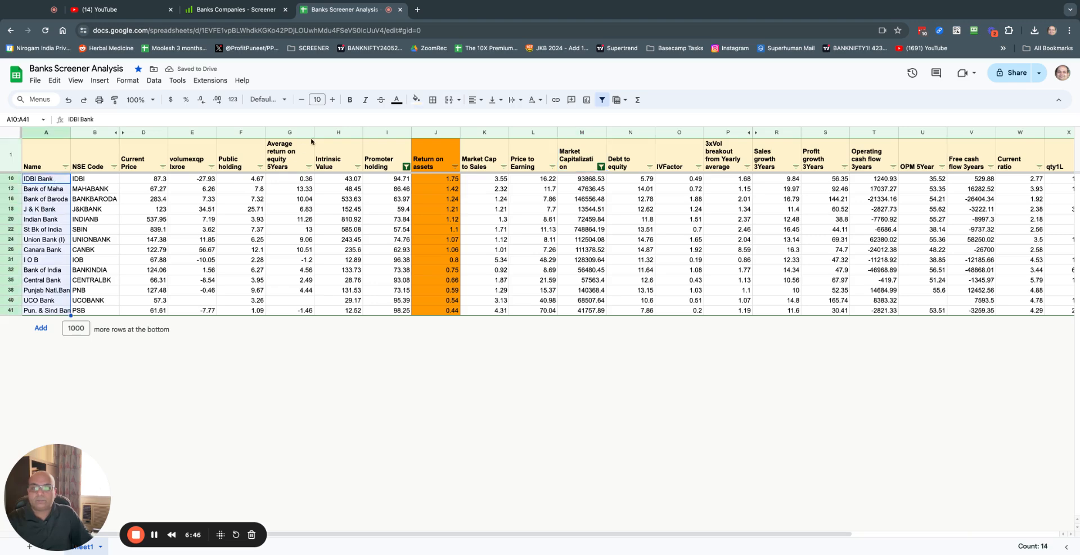
left_click(416, 100)
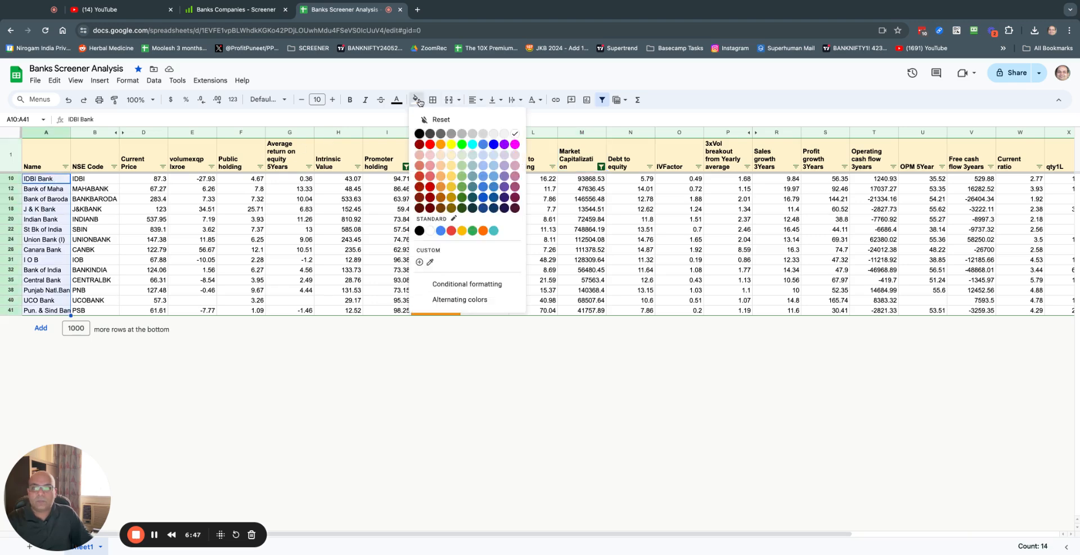
left_click(453, 150)
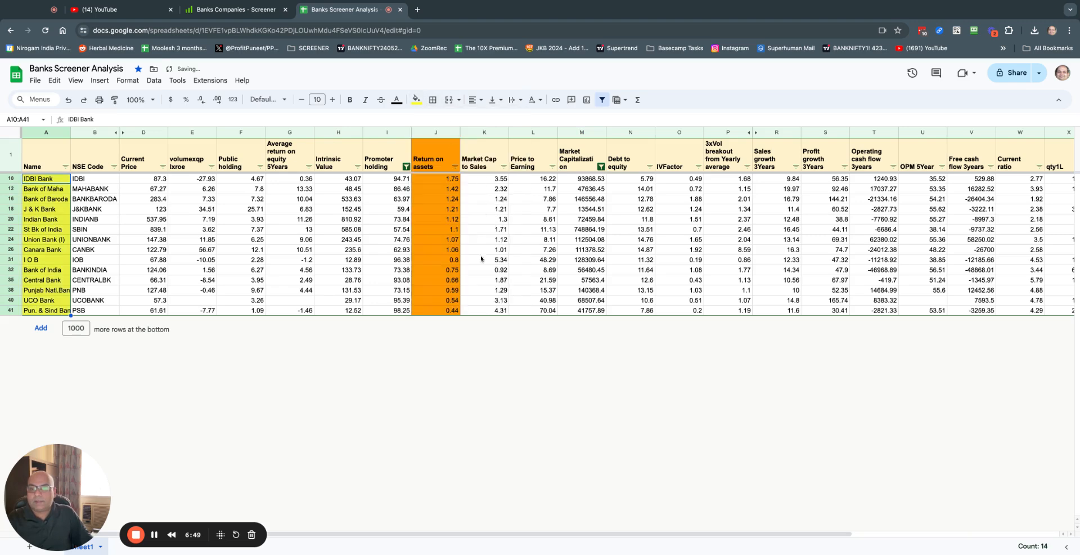
left_click(272, 249)
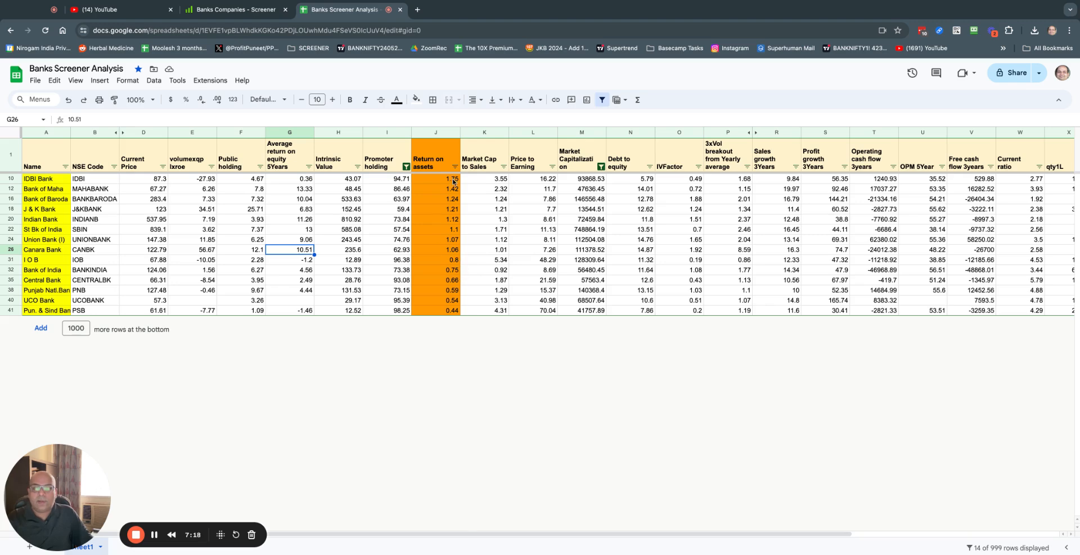
Step: Scroll right to review the 14-row filtered table with orange Return on assets column
scroll(478, 188, "right", 1)
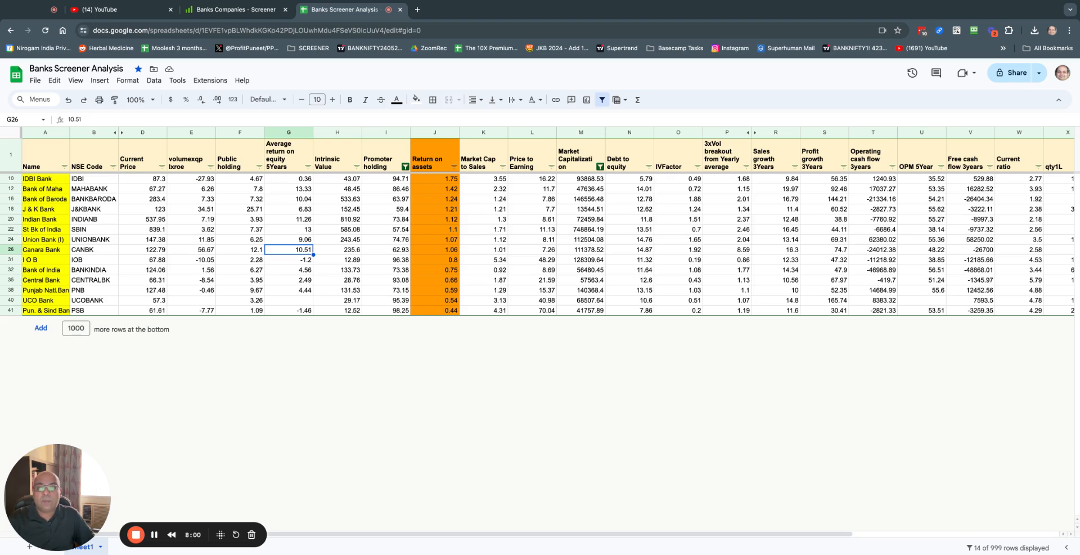
scroll(549, 245, "right", 1)
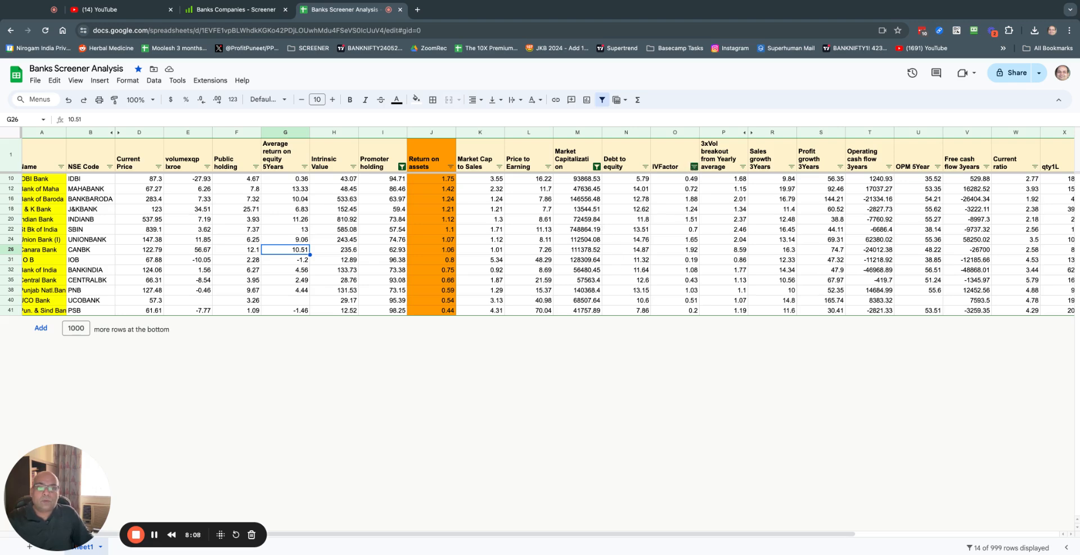
Step: Sort the 14 filtered banks by IVFactor Z to A, putting Canara Bank (1.92) first
left_click(694, 166)
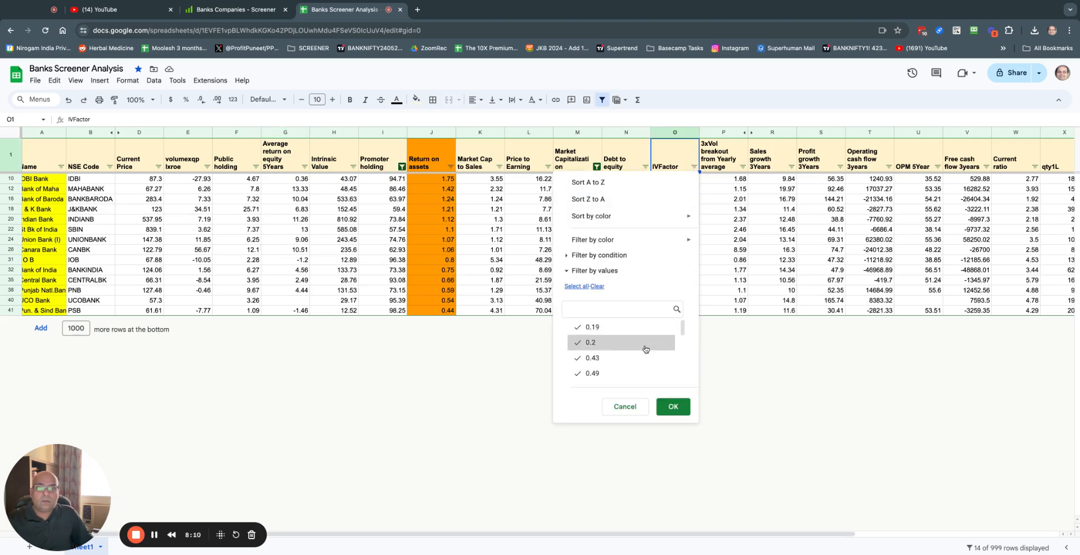
mouse_move(622, 242)
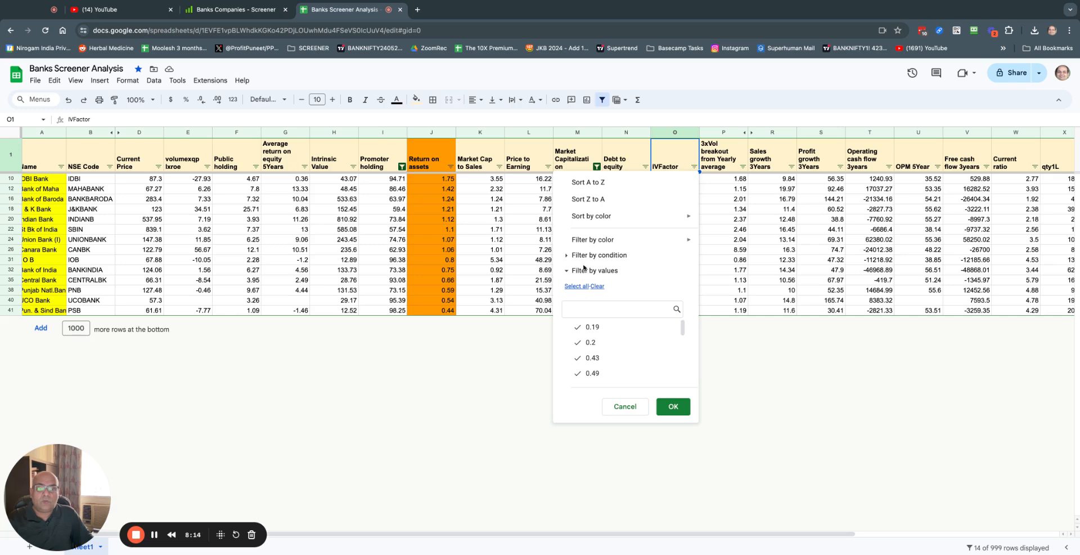
left_click(615, 206)
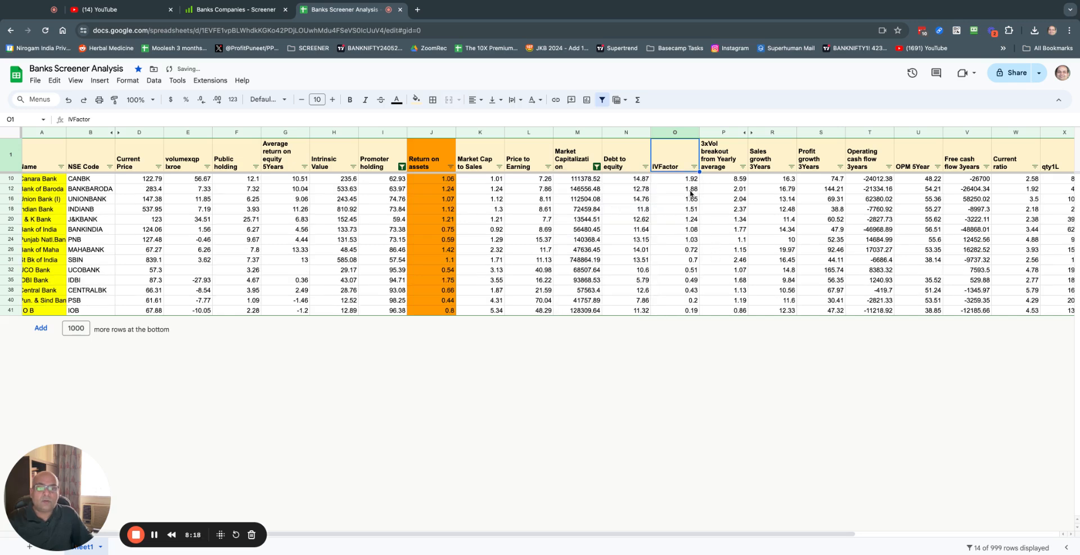
left_click(686, 180)
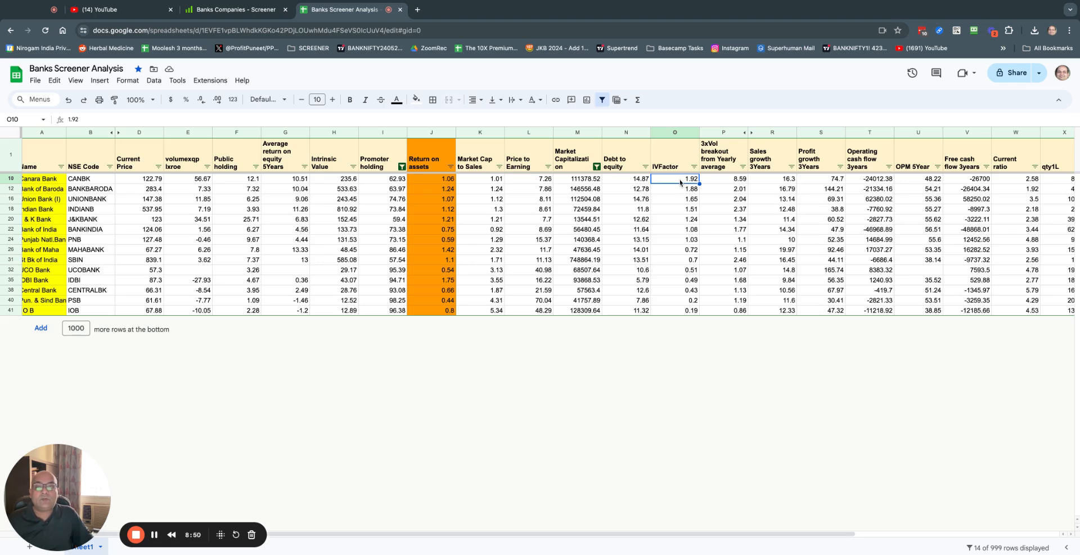
scroll(658, 200, "left", 1)
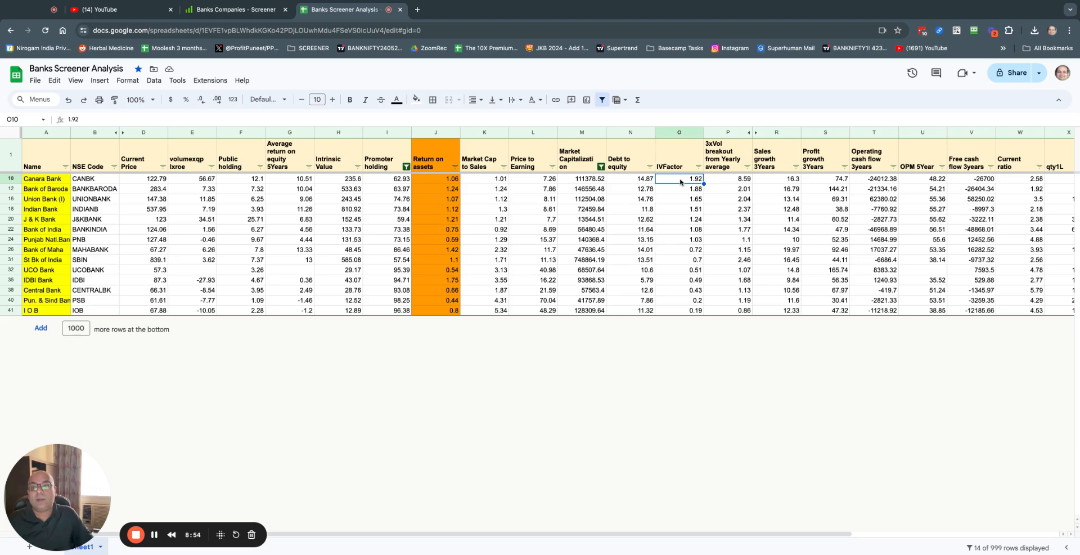
left_click(340, 179)
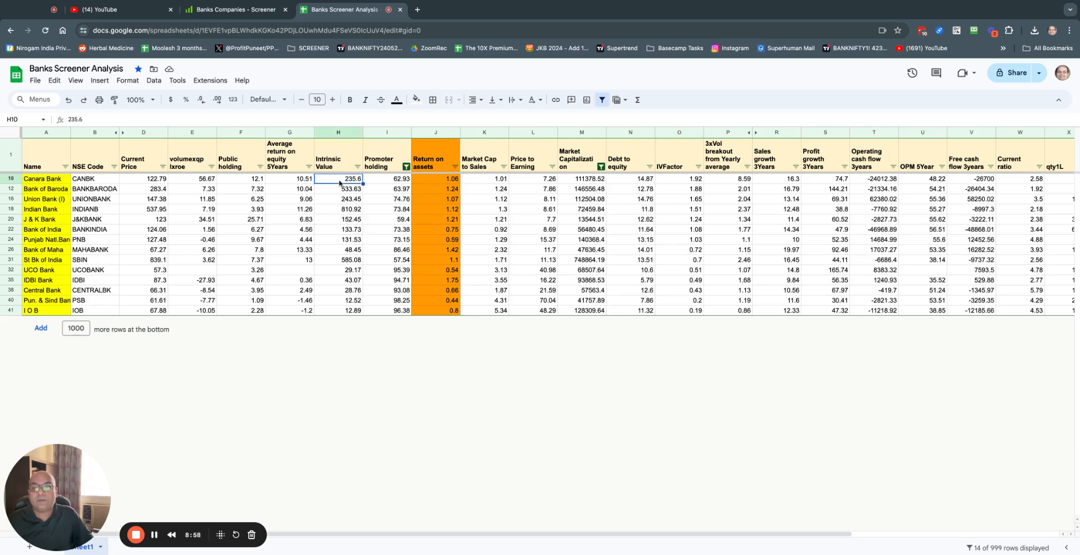
left_click(150, 180)
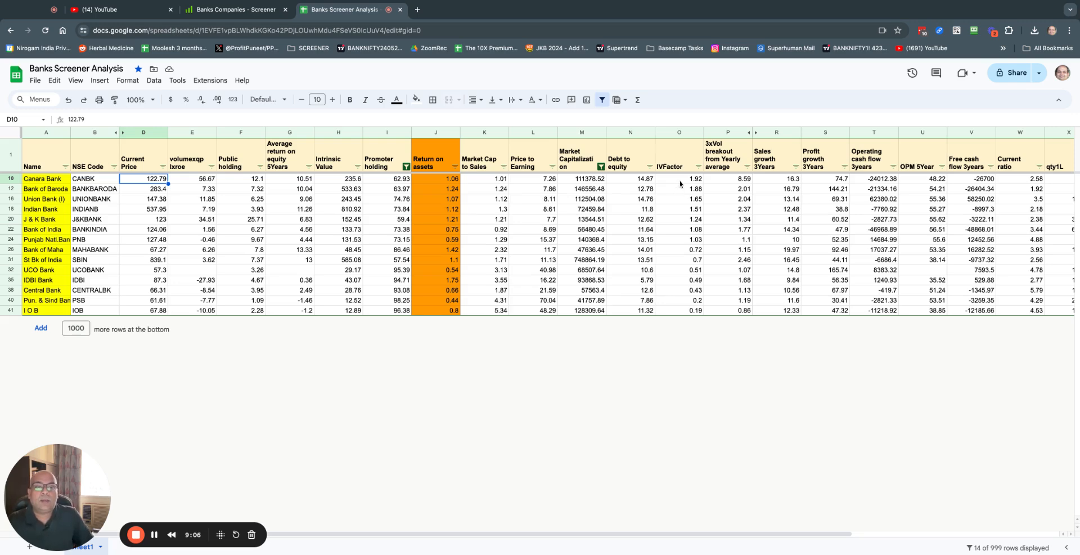
left_click_drag(680, 180, 680, 239)
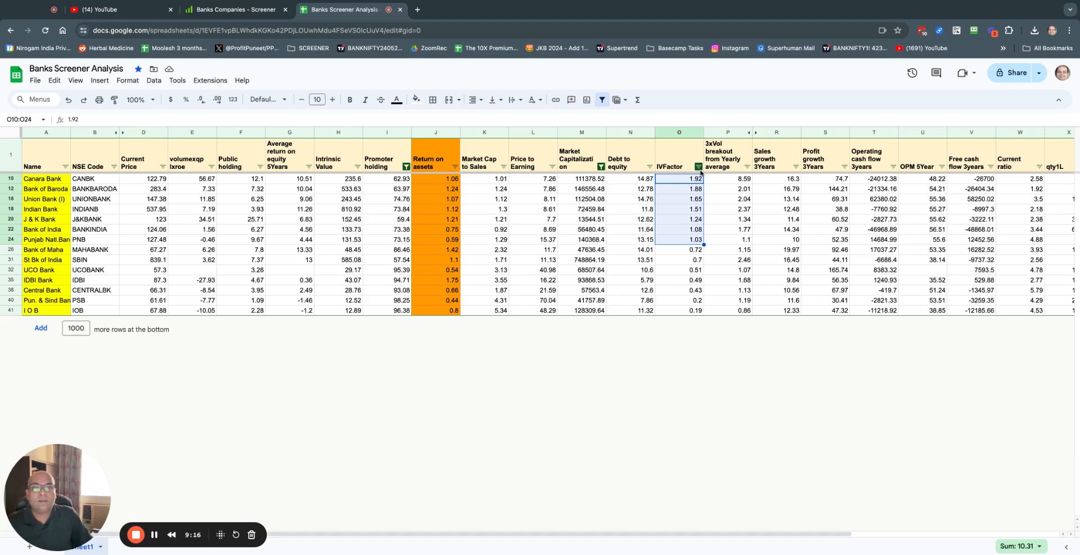
Step: Fill the selected IVFactor cells O10:O24 with blue
left_click(416, 100)
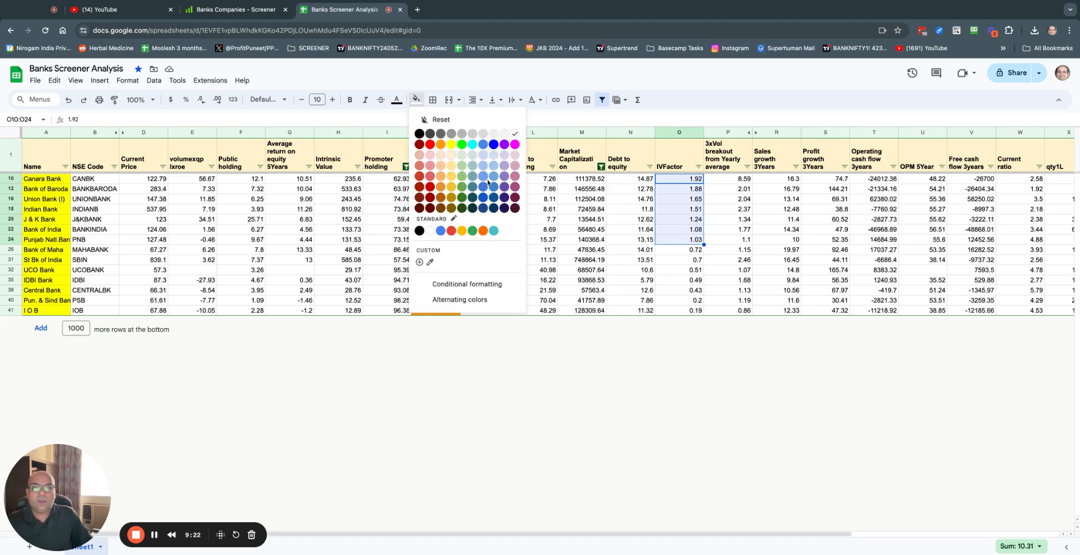
left_click(484, 187)
left_click(680, 239)
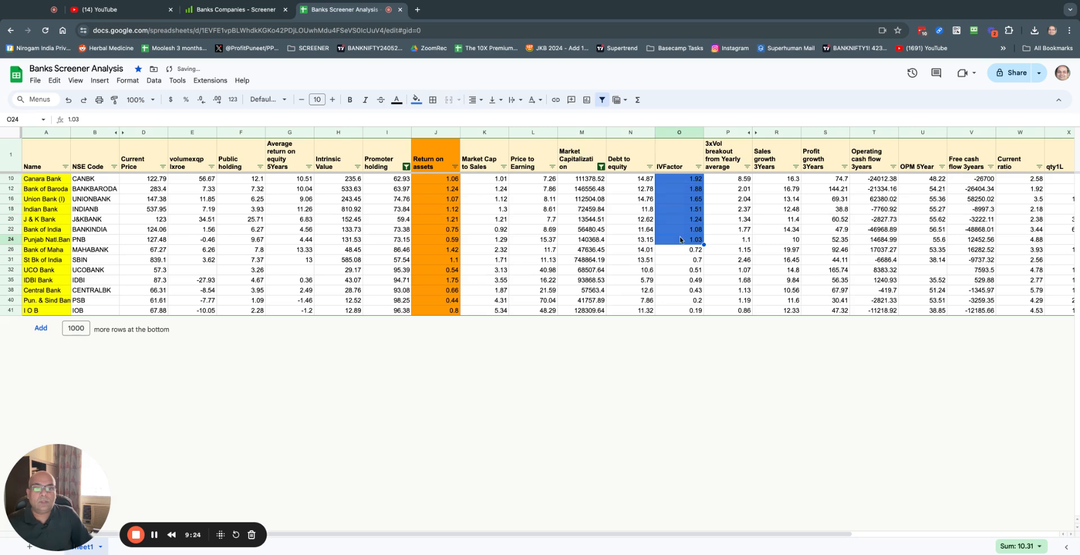
Step: Step up through the blue IVFactor values back to the top value 1.92
left_click(680, 229)
left_click(680, 219)
left_click(679, 210)
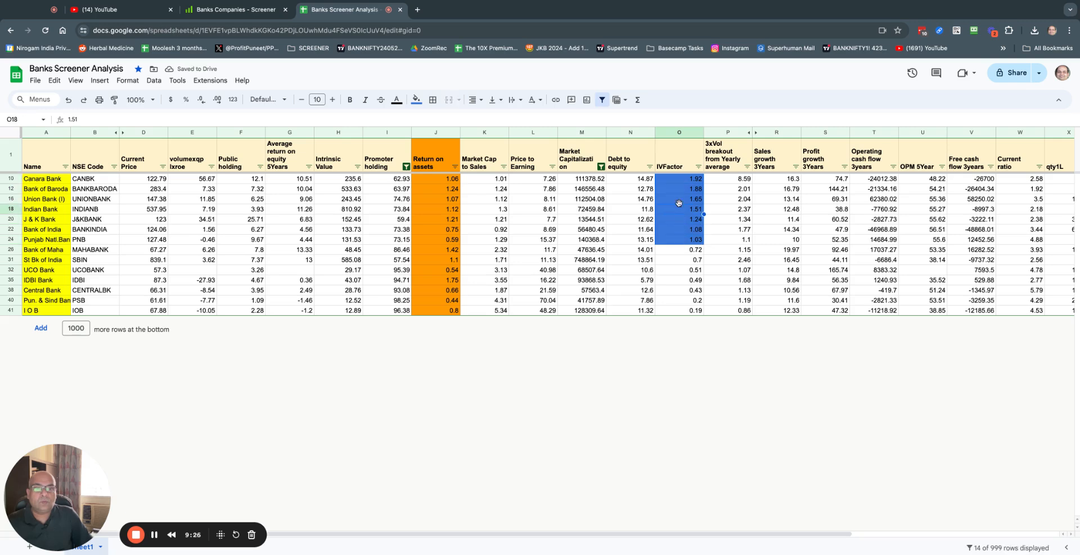
left_click(679, 200)
left_click(678, 191)
left_click(679, 179)
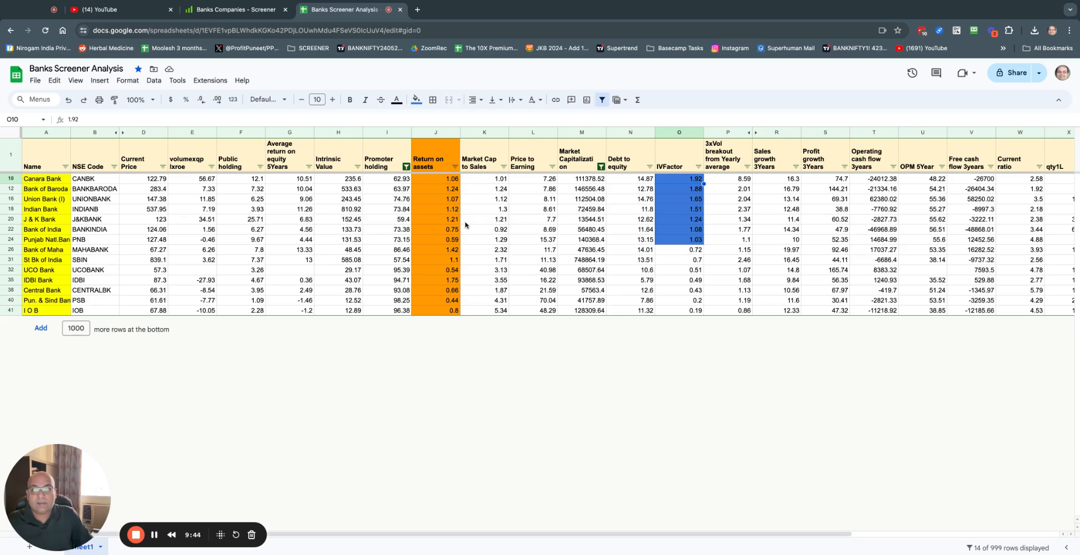
Step: Shade rows 10–24 of the seven top IVFactor banks, Canara through Punjab National, light orange
left_click_drag(444, 181, 472, 239)
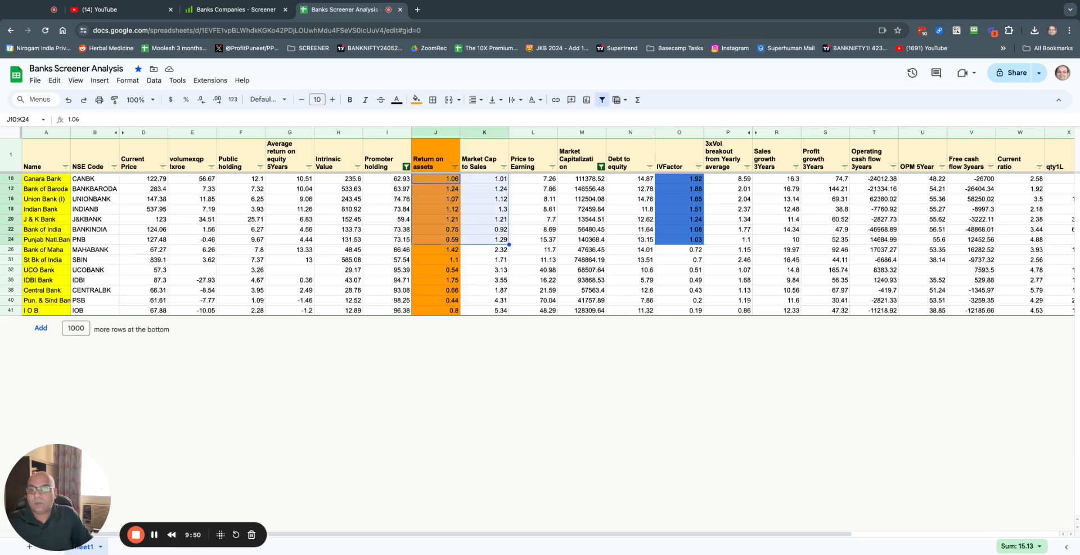
left_click(9, 181)
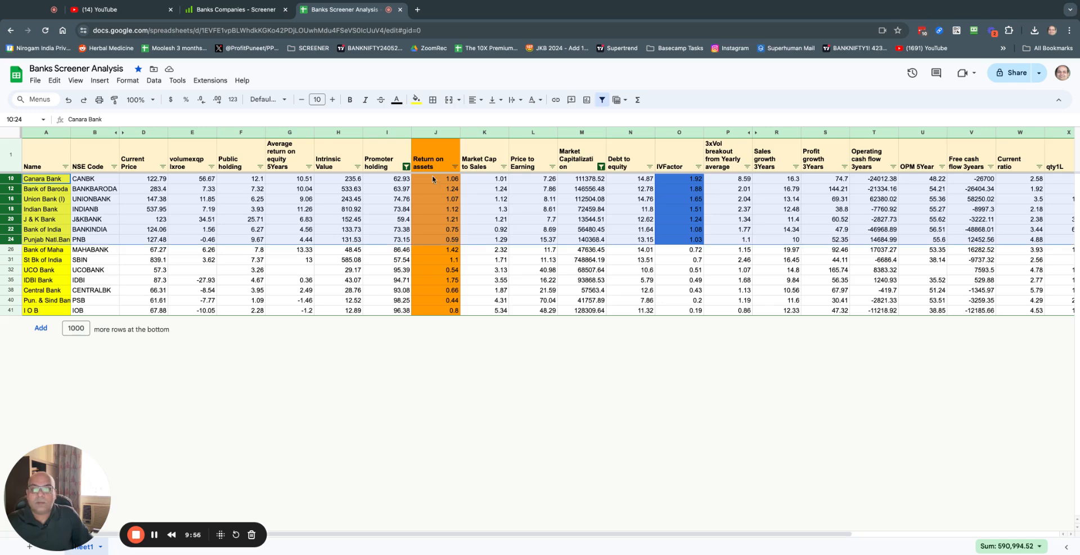
left_click(416, 99)
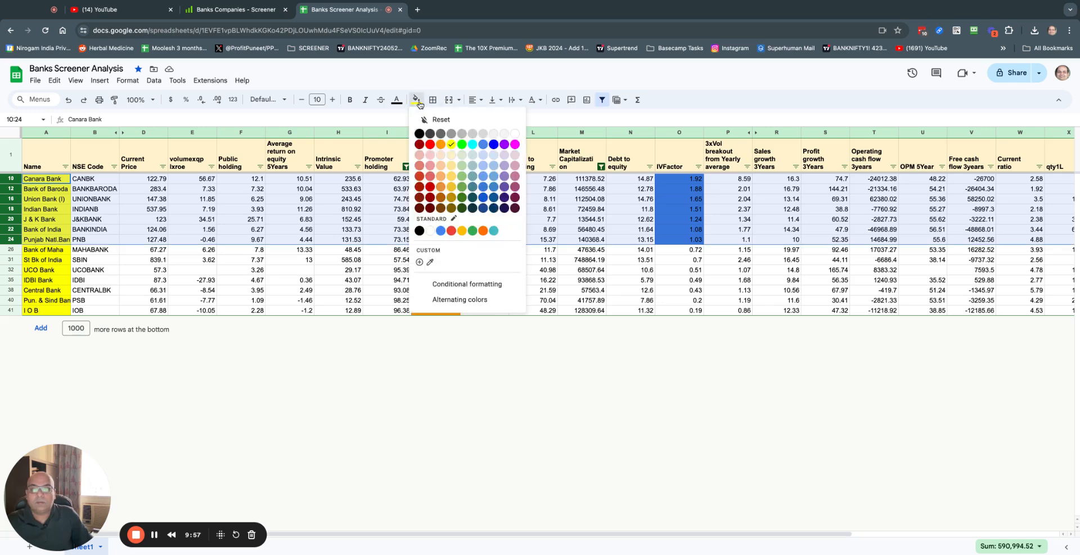
left_click(441, 178)
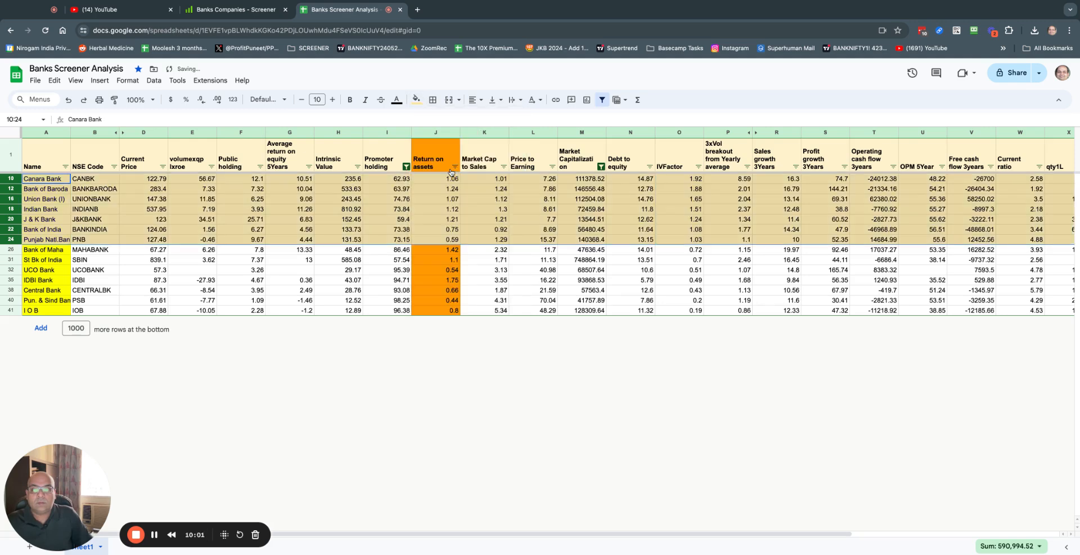
left_click(549, 281)
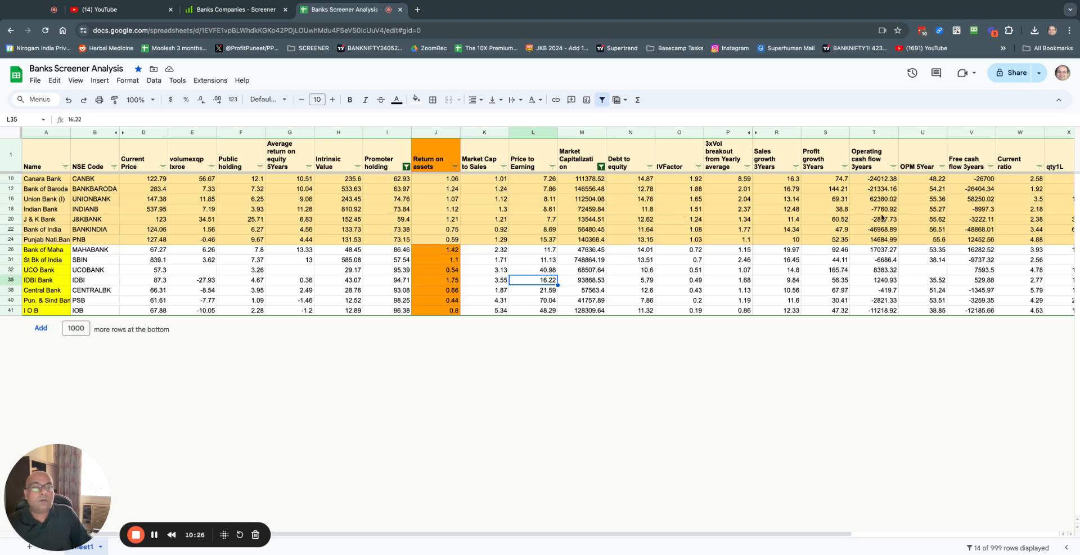
scroll(883, 218, "right", 6)
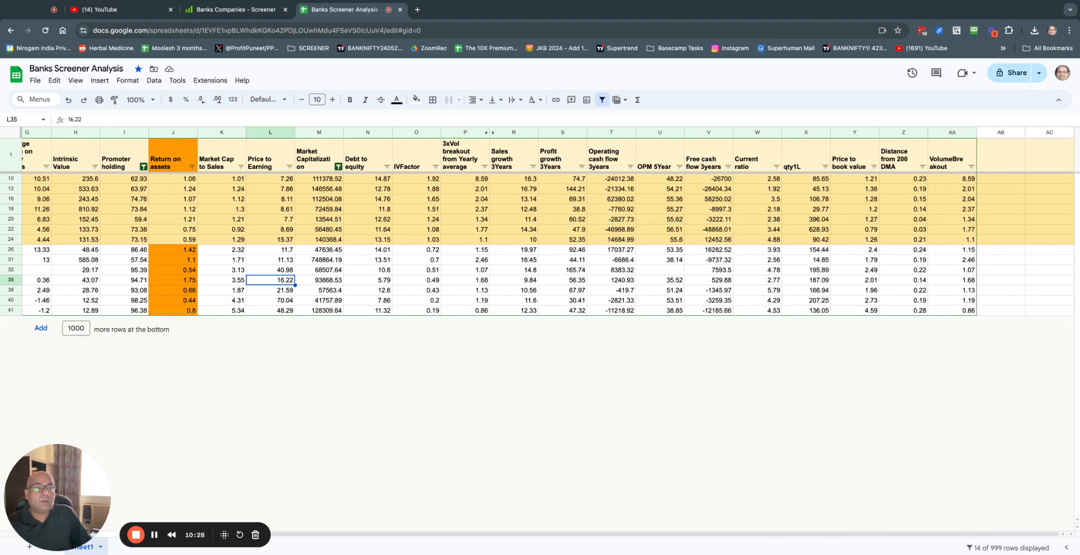
left_click(970, 181)
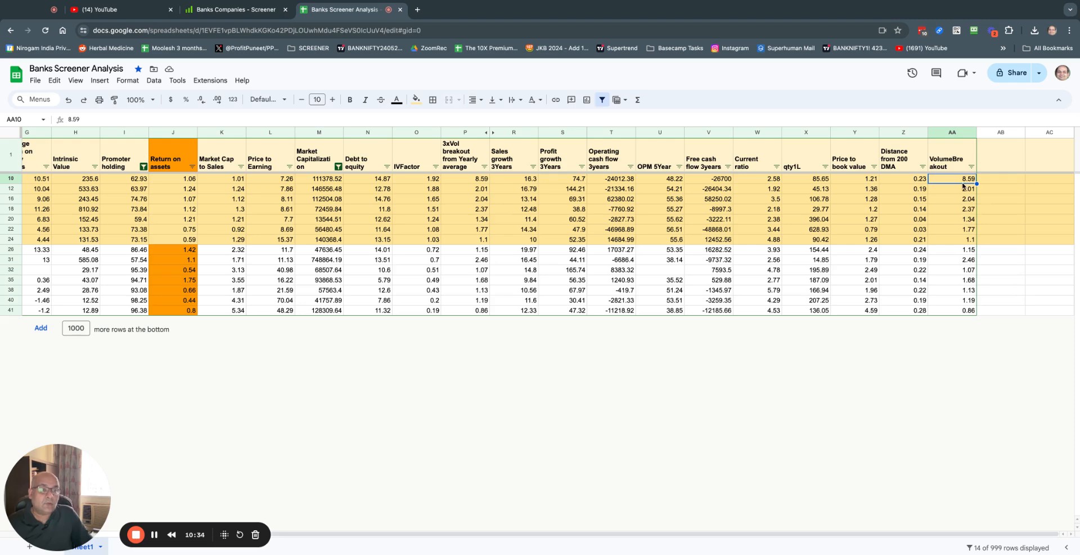
scroll(940, 225, "left", 6)
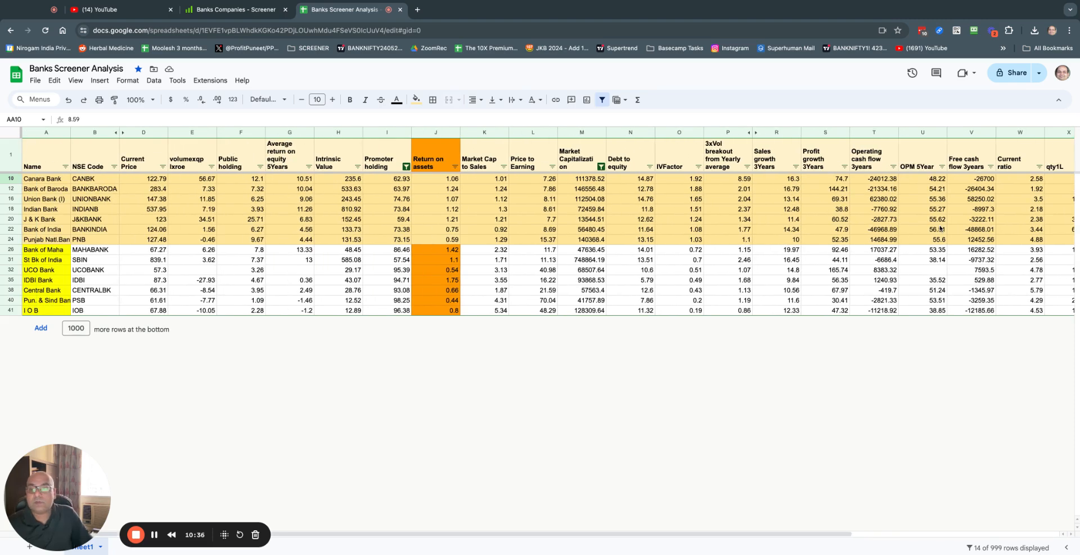
scroll(940, 228, "right", 6)
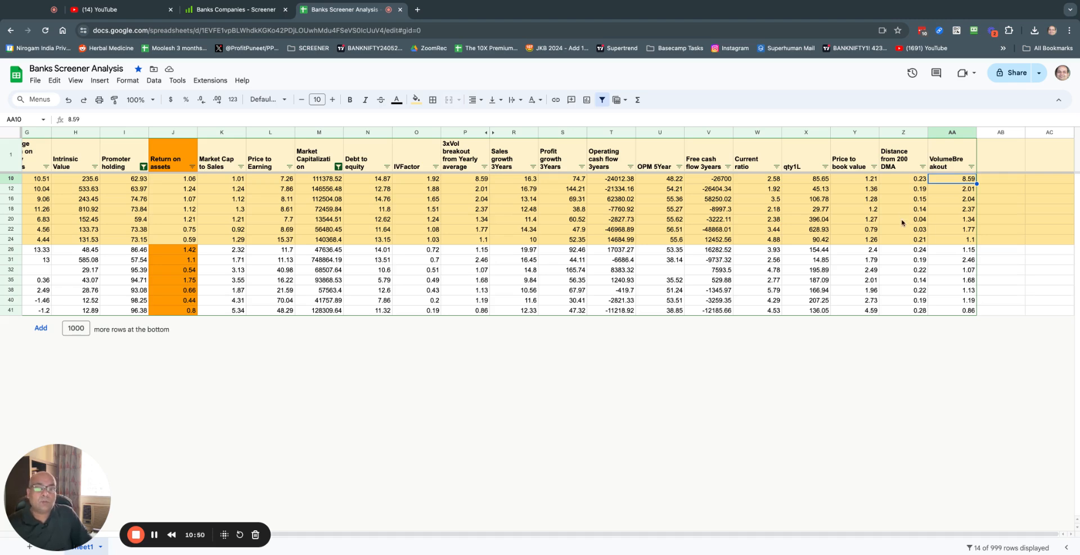
scroll(923, 214, "left", 10)
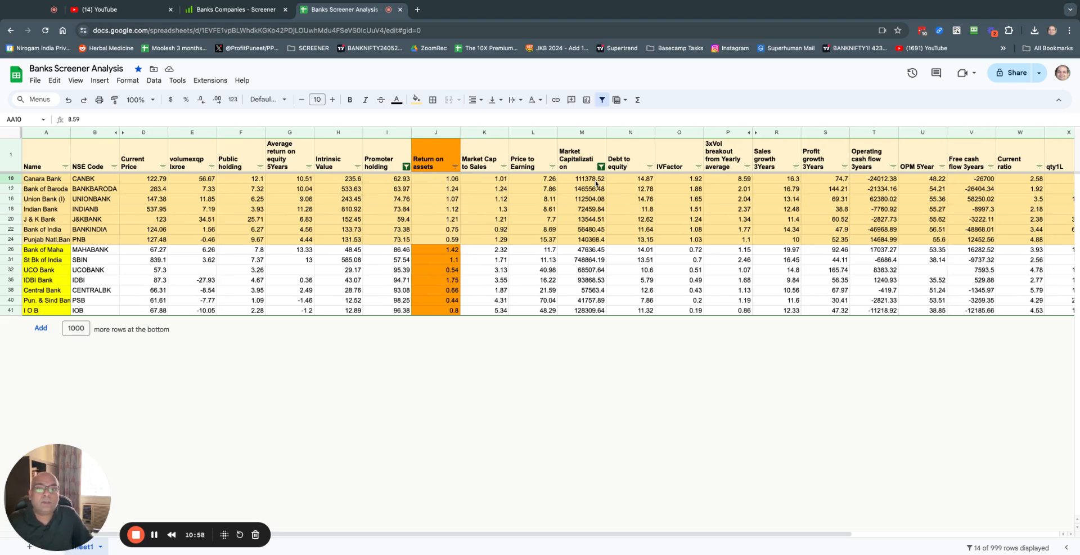
left_click(697, 182)
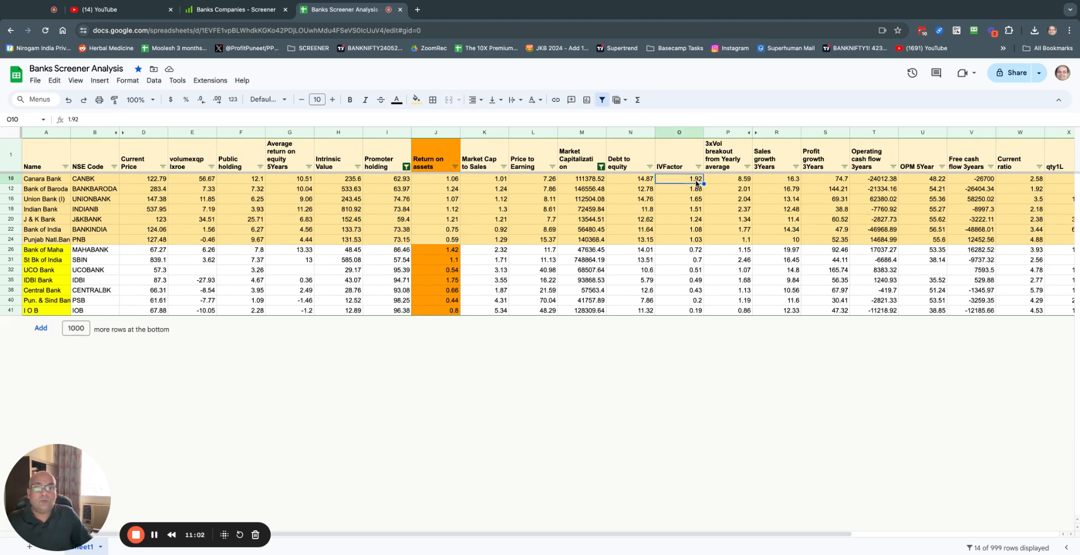
left_click(108, 181)
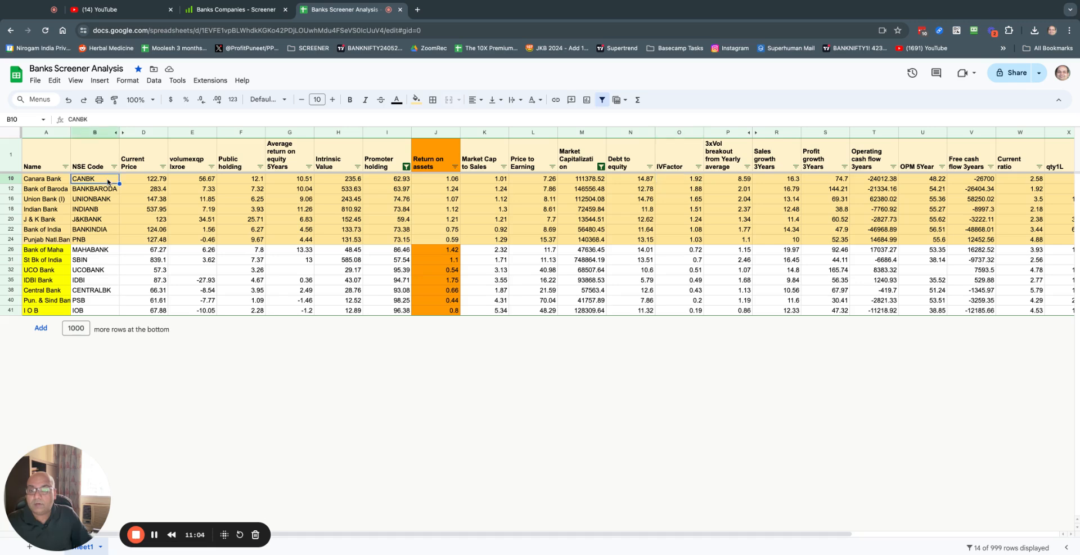